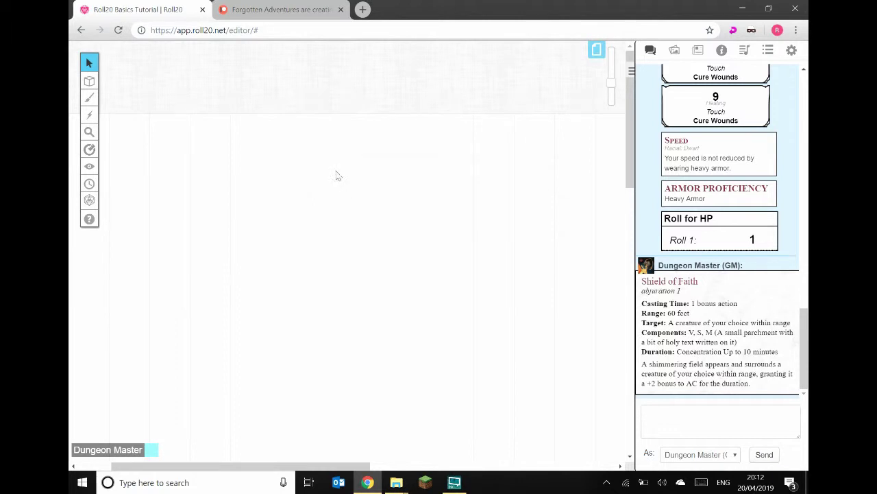
Switch to the Forgotten Adventures Patreon page and examine the Modular Dungeon Tile set post and its zip attachment
left_click(281, 10)
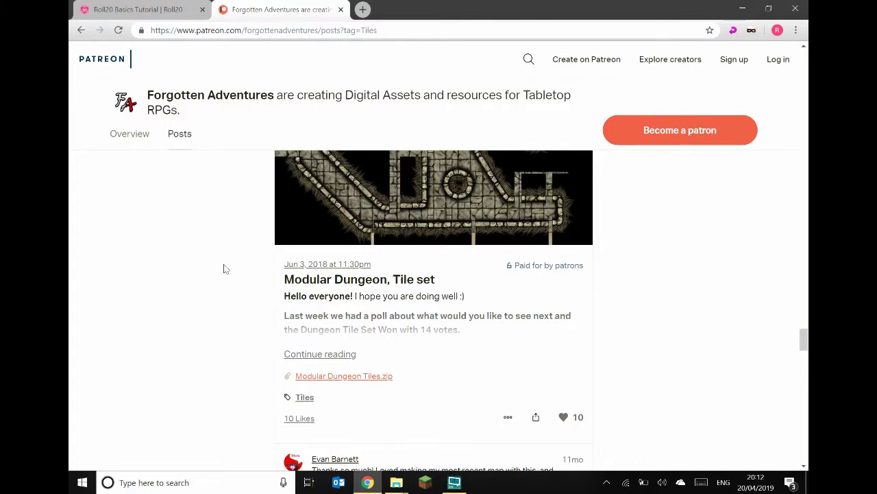
scroll(211, 306, "up", 4)
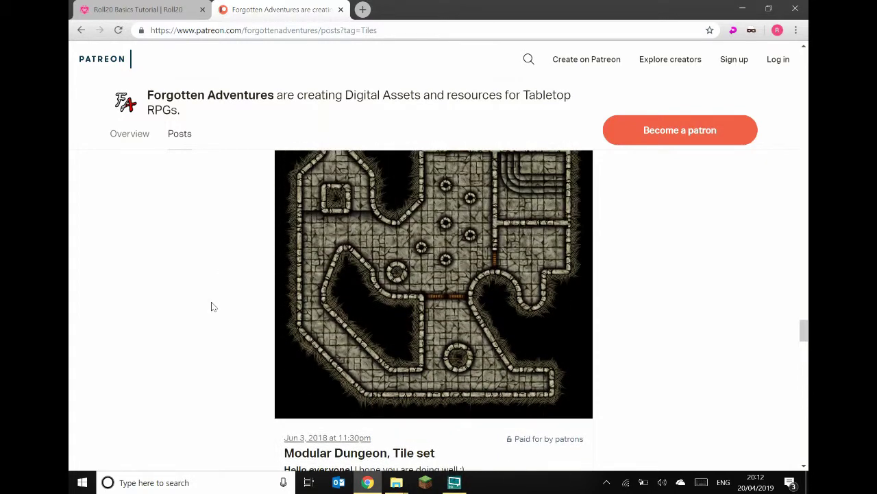
scroll(211, 306, "up", 2)
scroll(210, 304, "up", 2)
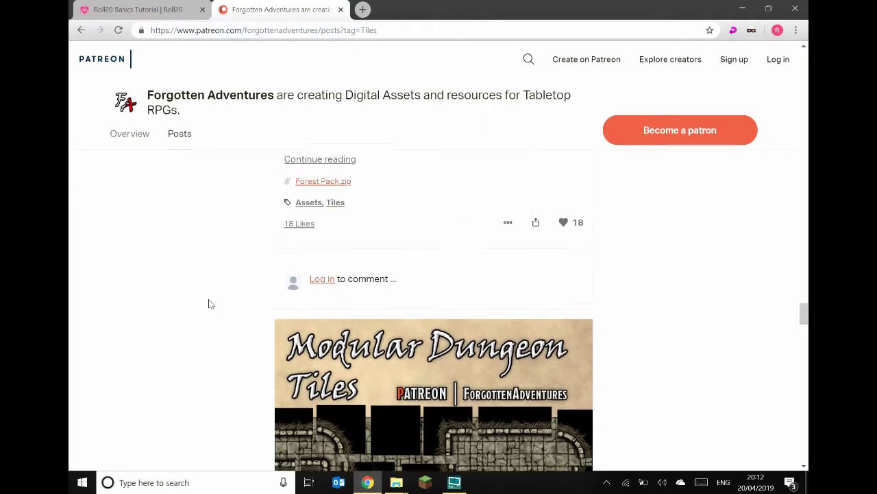
scroll(211, 304, "down", 3)
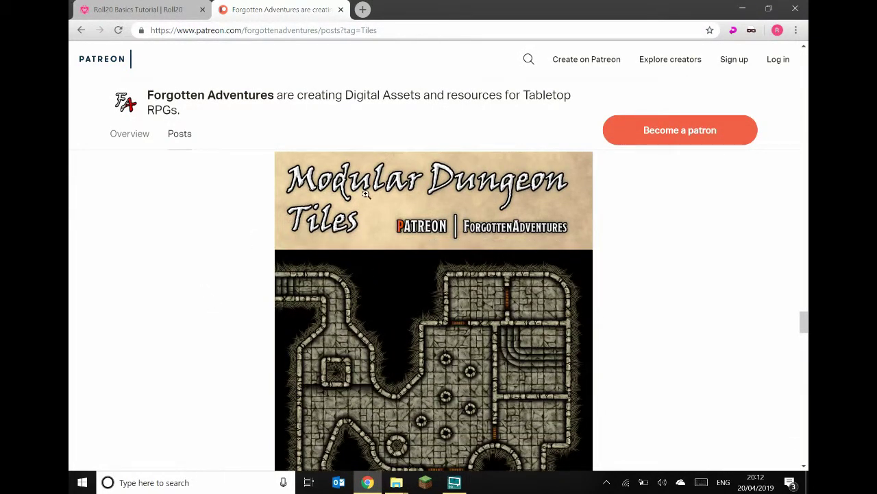
scroll(241, 305, "down", 2)
scroll(242, 305, "down", 4)
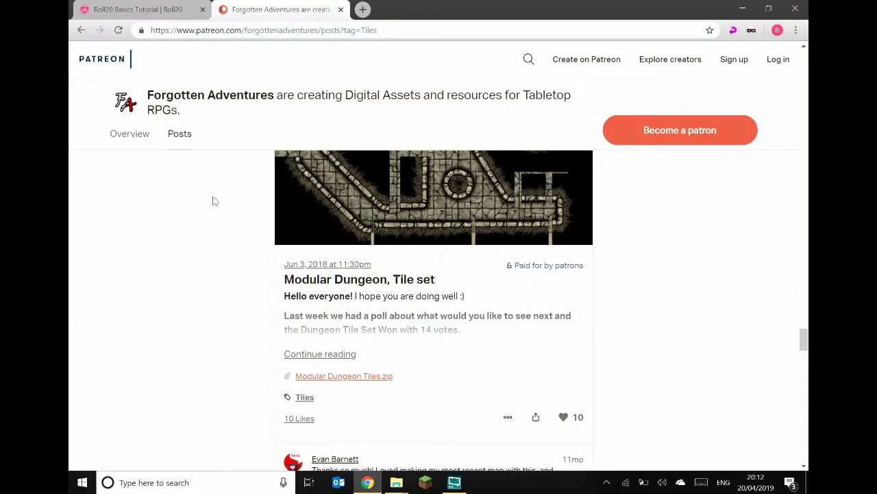
scroll(180, 267, "down", 1)
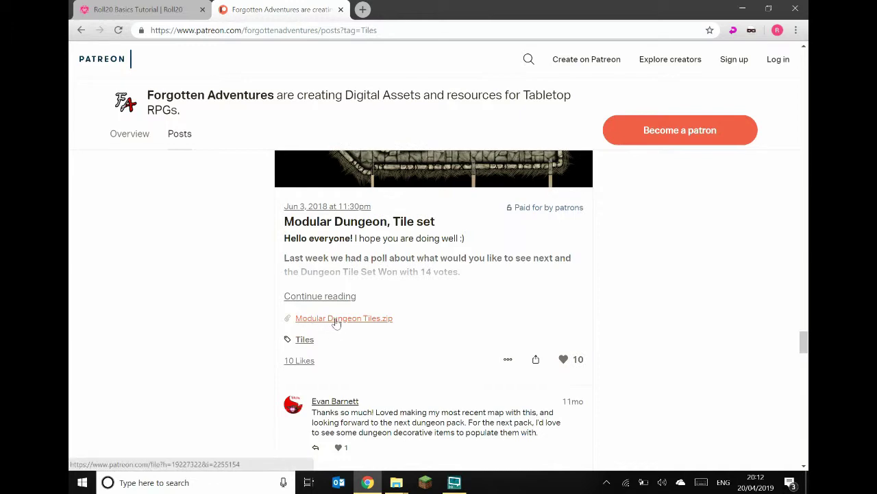
Switch to the Dungeon Tiles folder in File Explorer, view the Banner image, close it, and look through the tile images
mouse_move(398, 485)
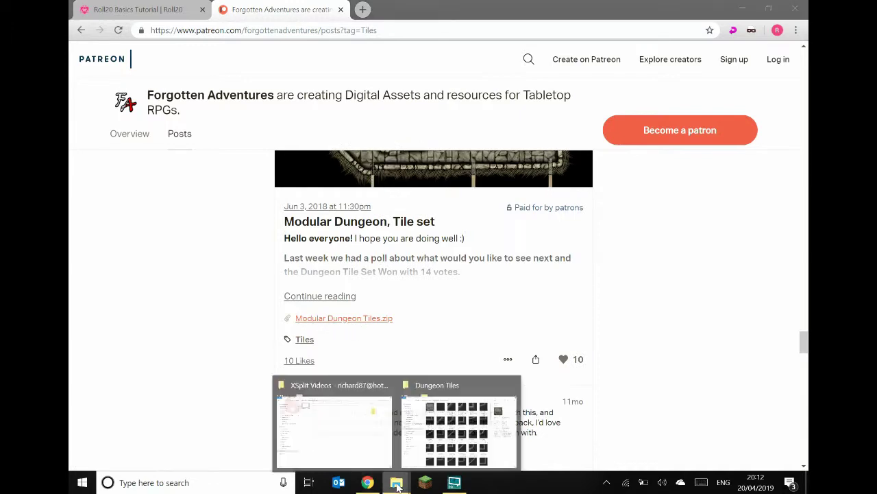
left_click(414, 439)
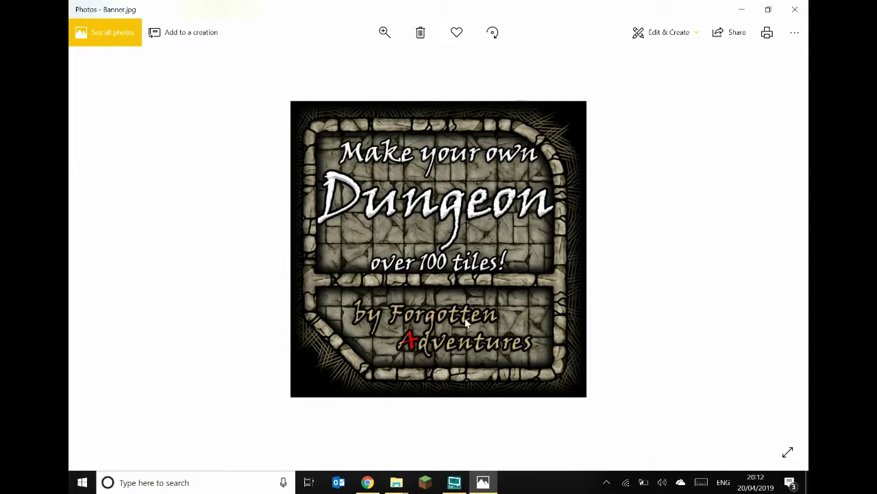
left_click(795, 10)
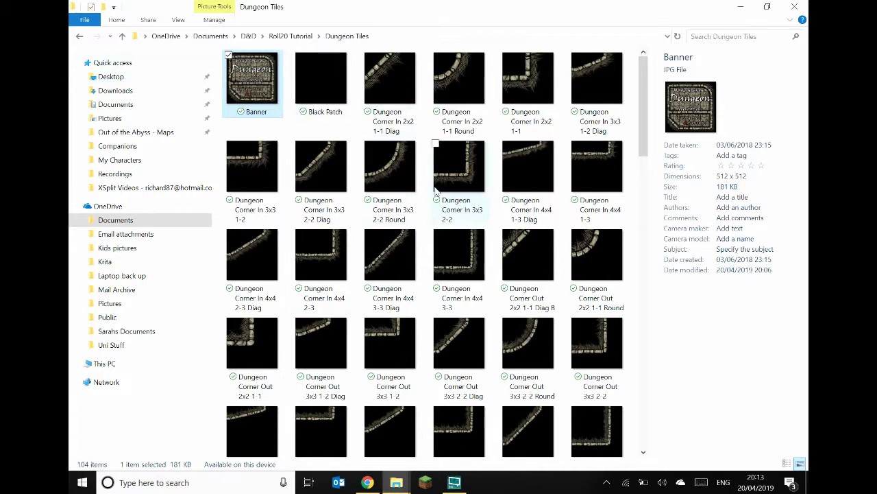
scroll(435, 192, "down", 3)
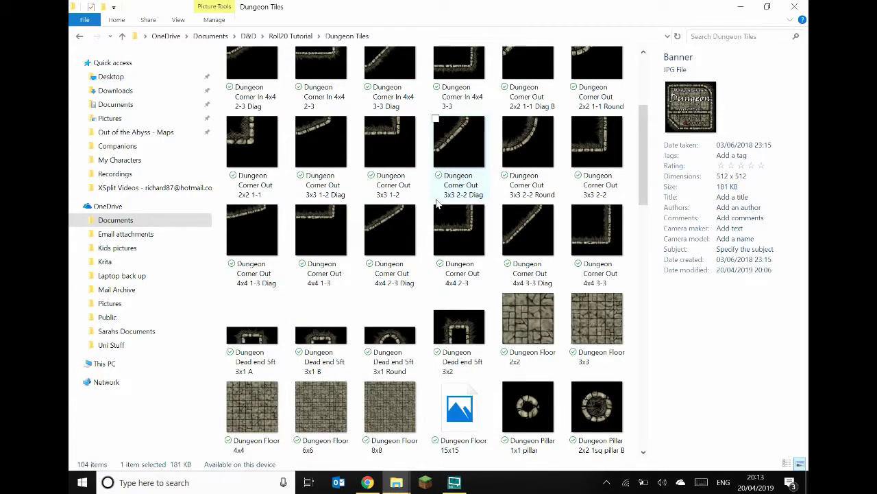
scroll(436, 202, "down", 4)
scroll(436, 202, "up", 3)
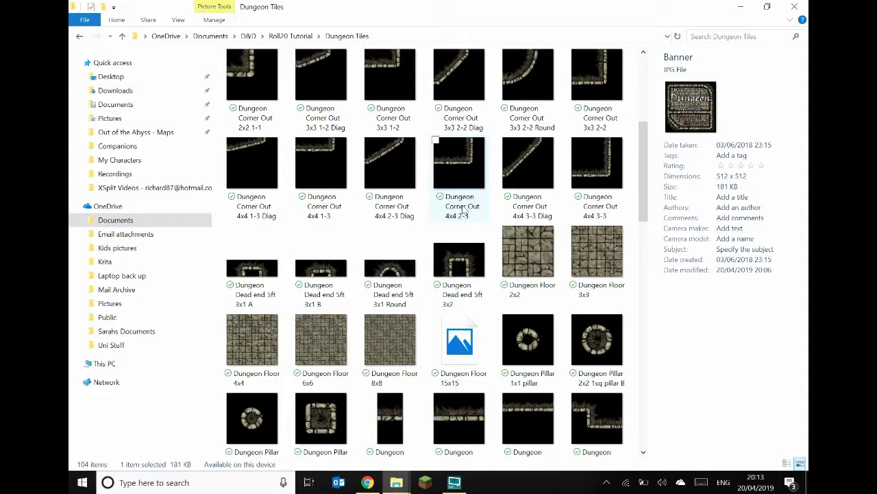
scroll(459, 216, "up", 3)
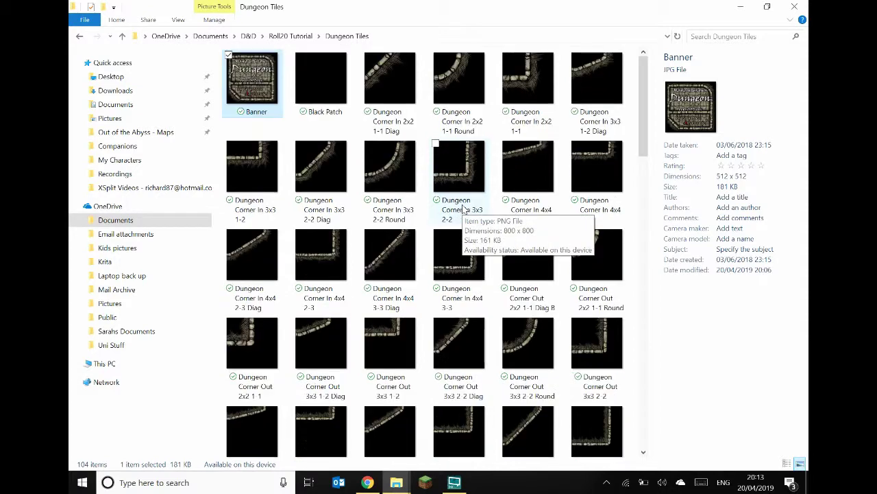
Return to Chrome, close the Patreon page, and show My Library in Roll20's Art Library
left_click(368, 482)
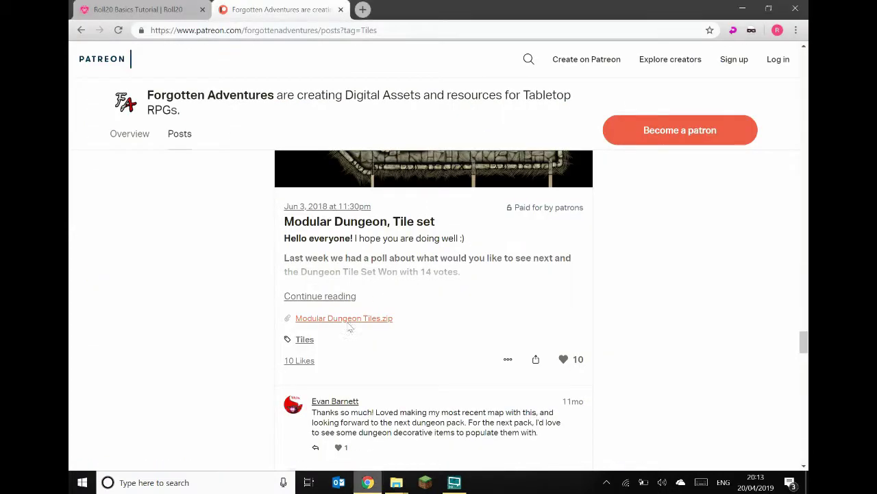
left_click(341, 10)
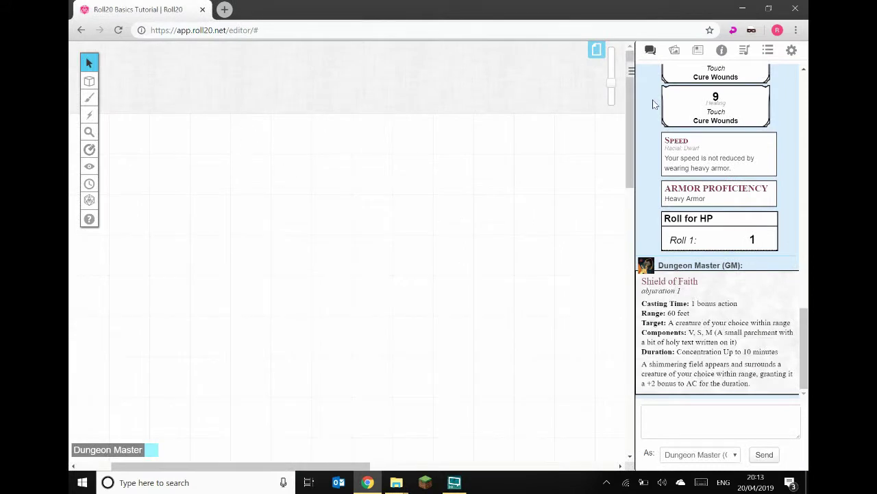
left_click(698, 51)
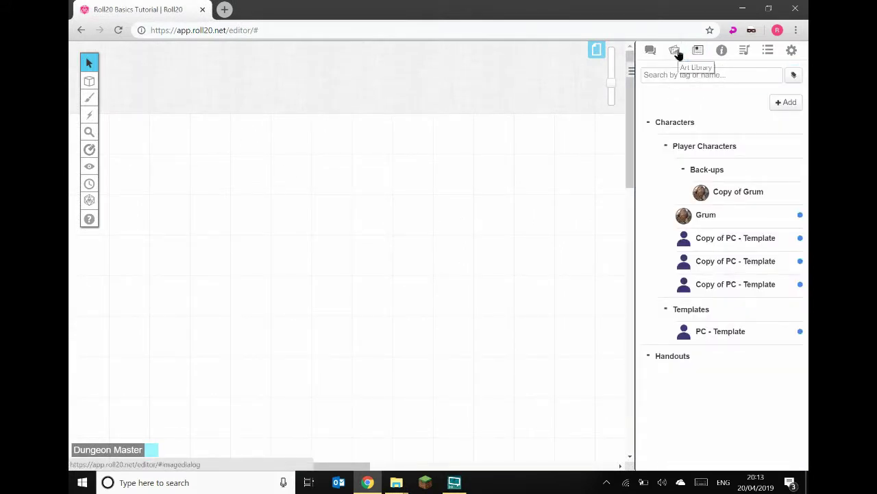
left_click(679, 54)
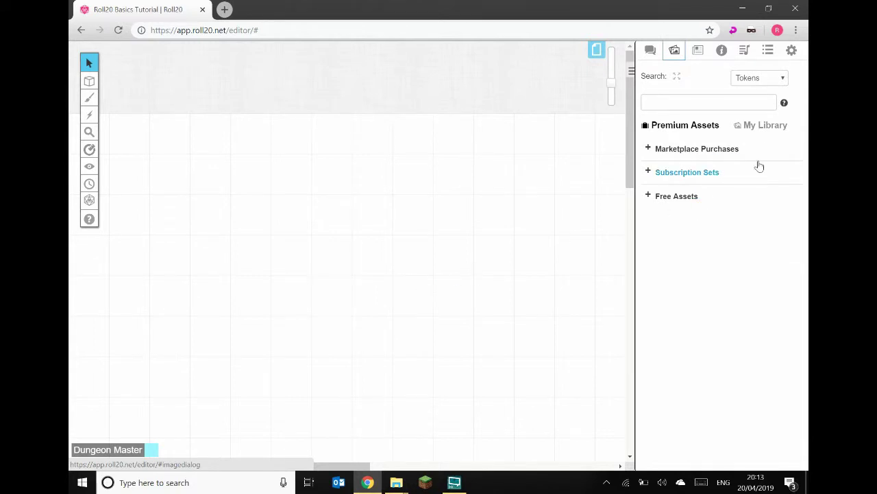
left_click(766, 128)
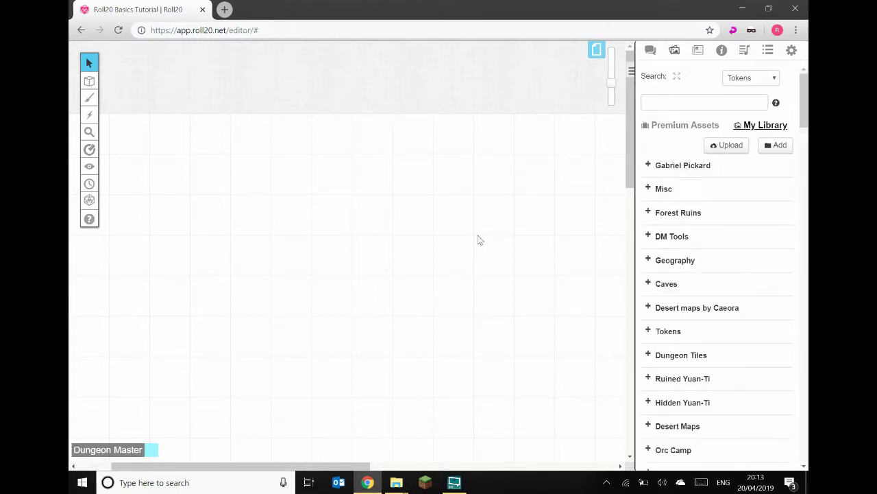
Look through the folders in My Library and expand the Forgotten Adventure folder
scroll(676, 233, "down", 5)
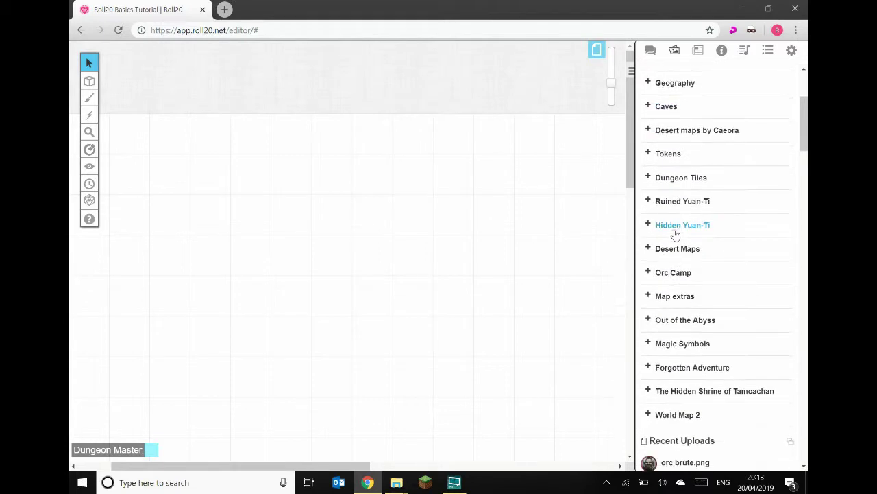
scroll(675, 233, "down", 3)
scroll(675, 233, "up", 4)
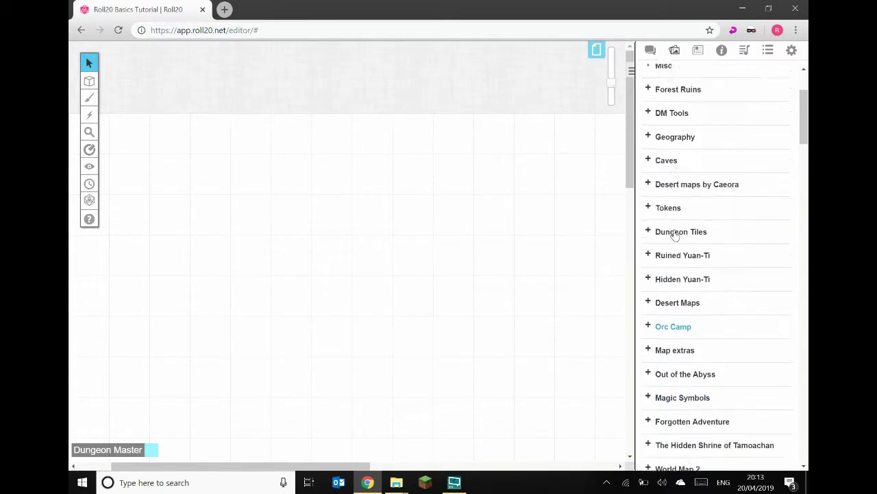
scroll(675, 235, "up", 2)
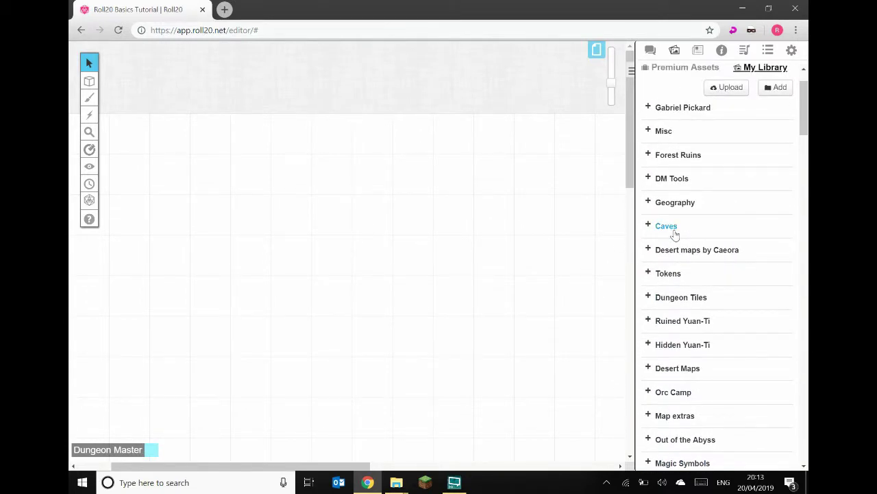
scroll(675, 234, "down", 5)
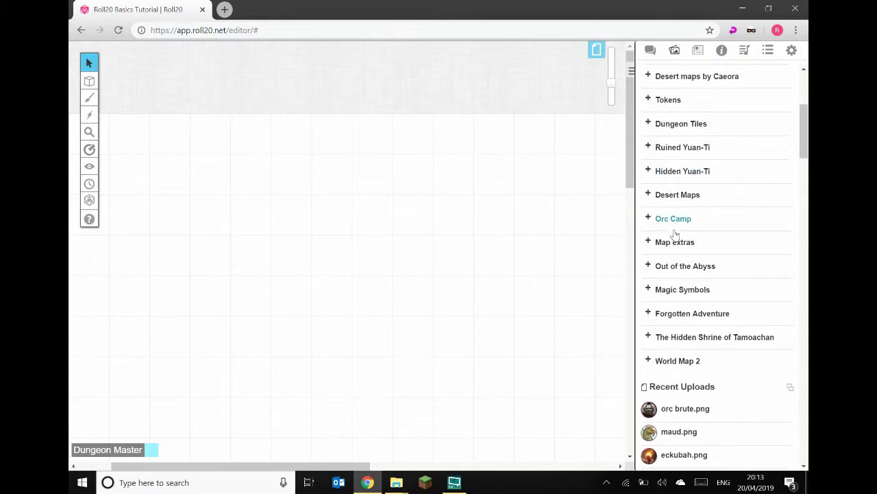
scroll(675, 236, "down", 2)
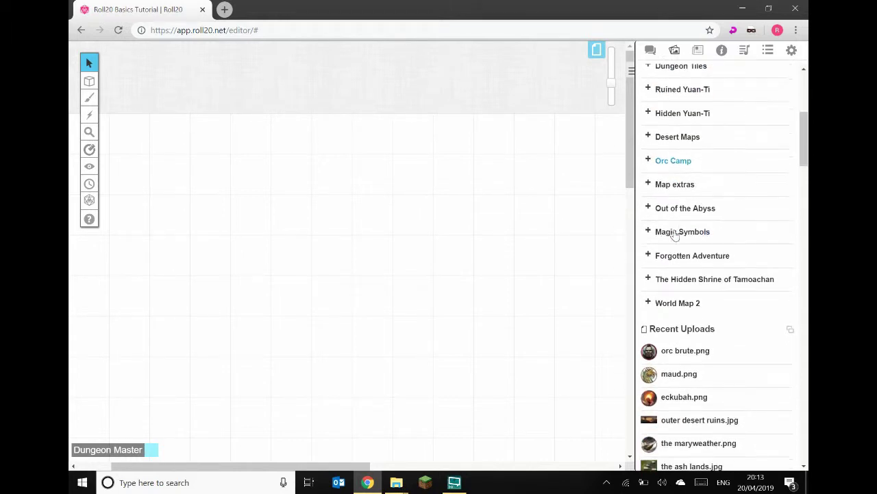
left_click(648, 256)
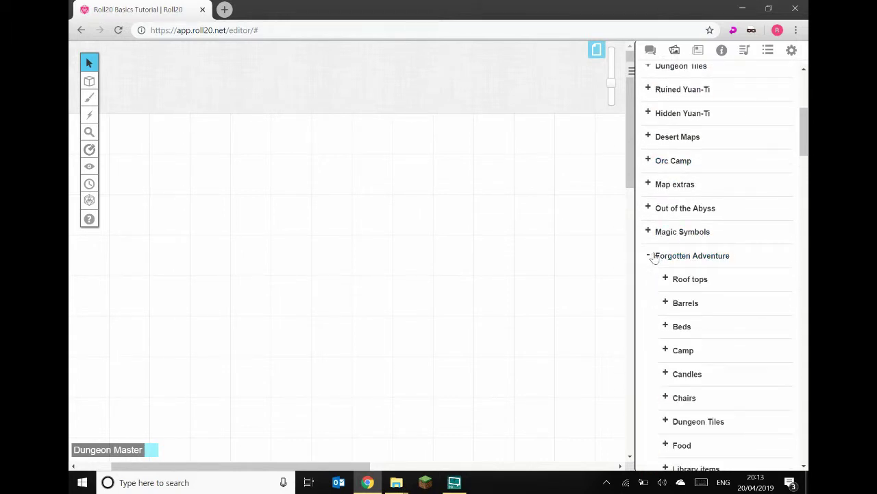
Expand the Dungeon Tiles subfolder of Forgotten Adventure to view its tile images
scroll(681, 250, "down", 8)
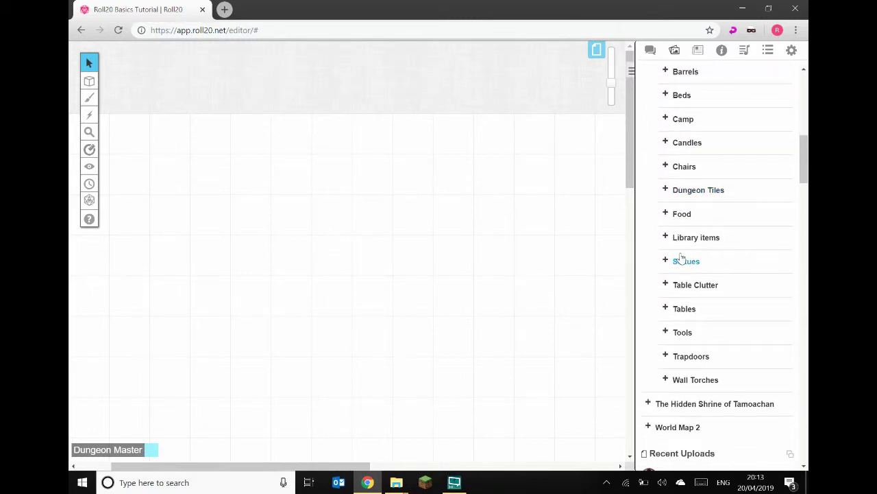
scroll(682, 258, "up", 4)
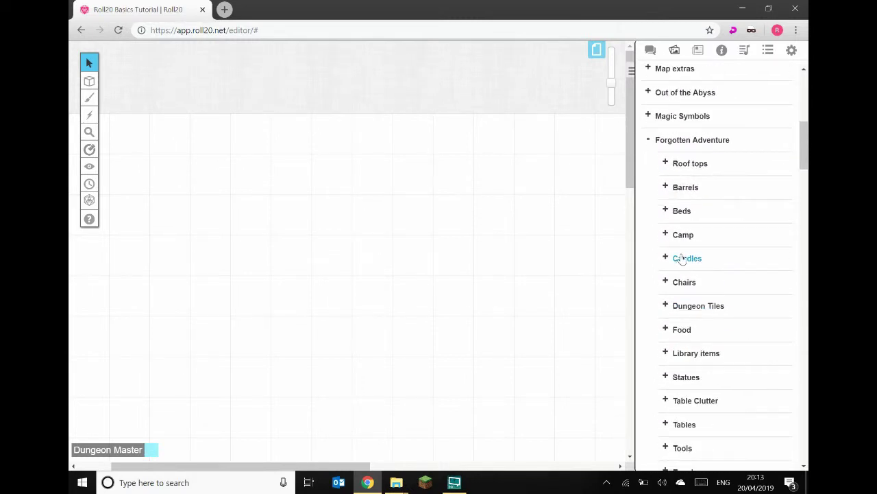
left_click(666, 306)
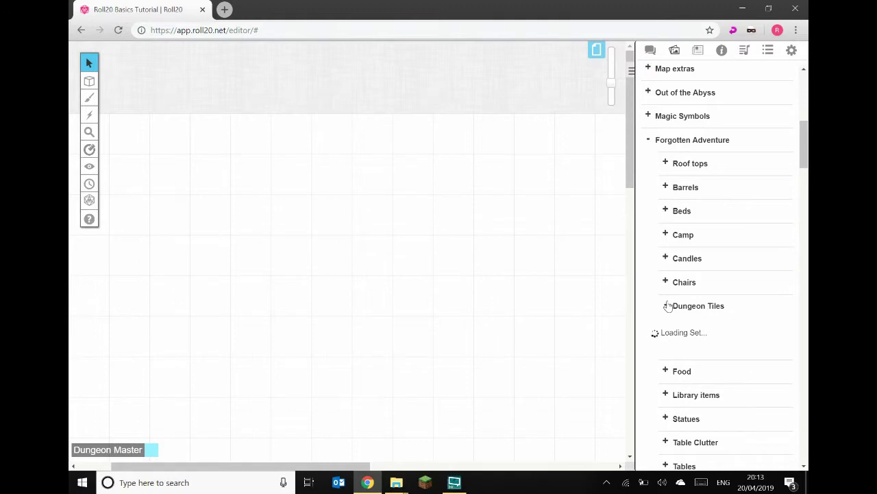
scroll(672, 301, "down", 1)
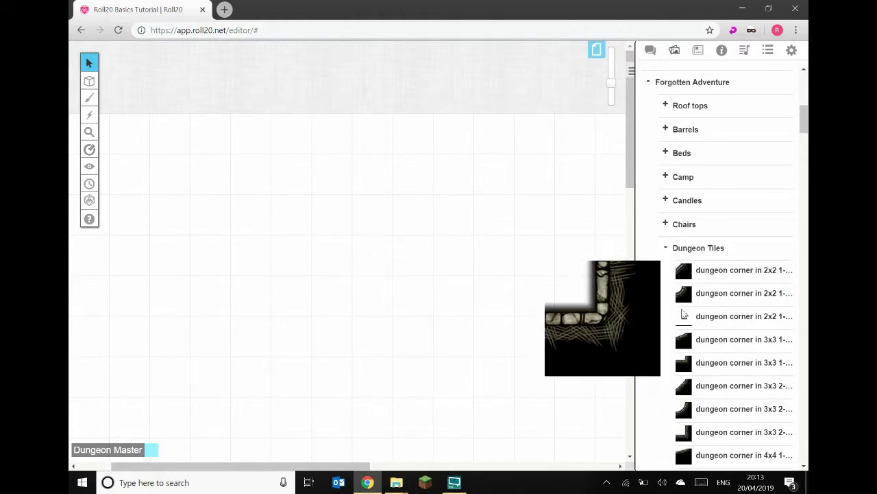
Open the file upload dialog for My Library
scroll(662, 284, "up", 3)
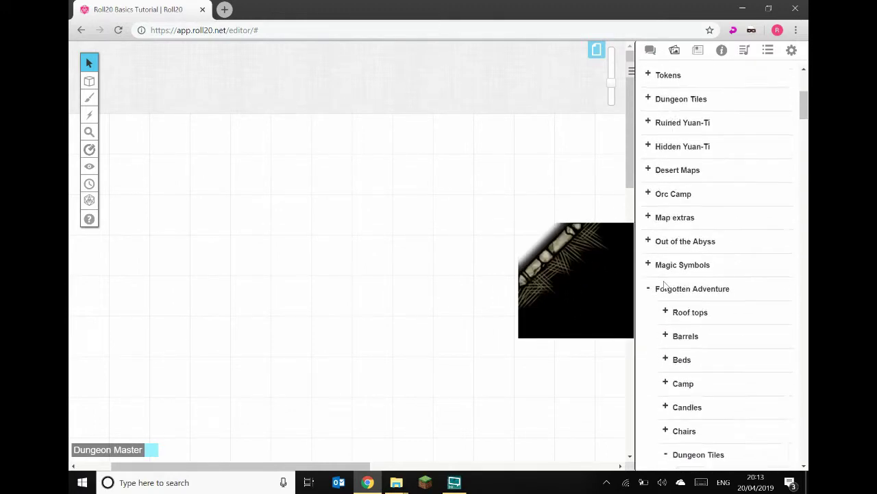
scroll(664, 284, "up", 4)
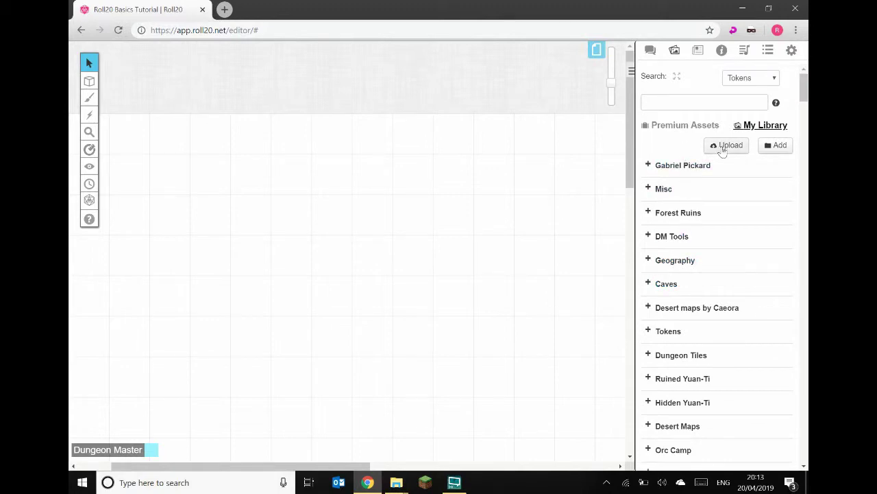
left_click(724, 149)
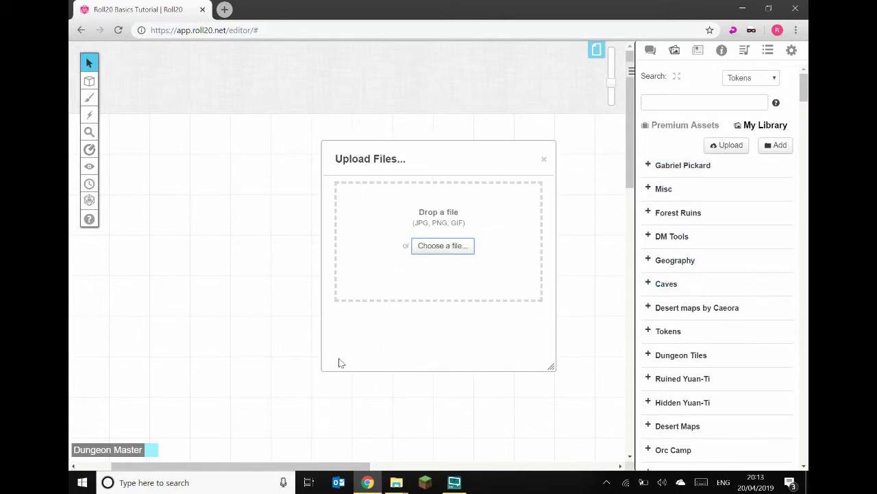
Upload the Banner image from File Explorer's Dungeon Tiles folder into Roll20's upload dialog
mouse_move(396, 482)
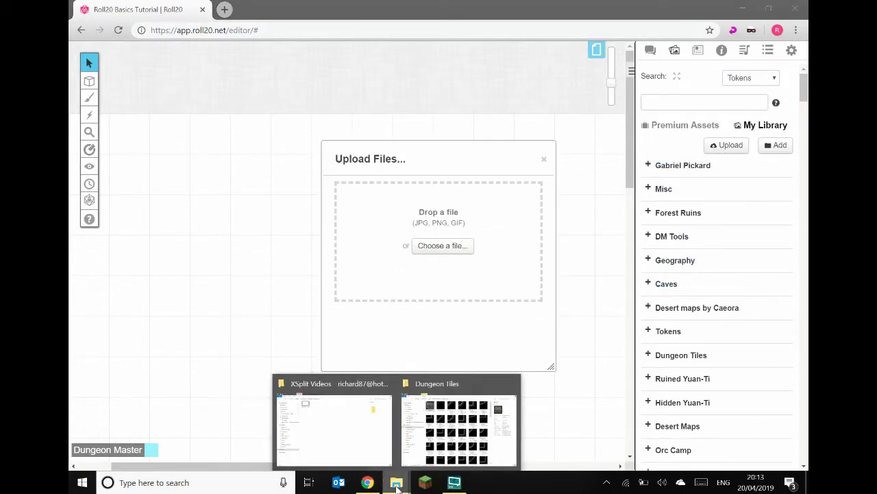
left_click(439, 444)
key("ctrl+a")
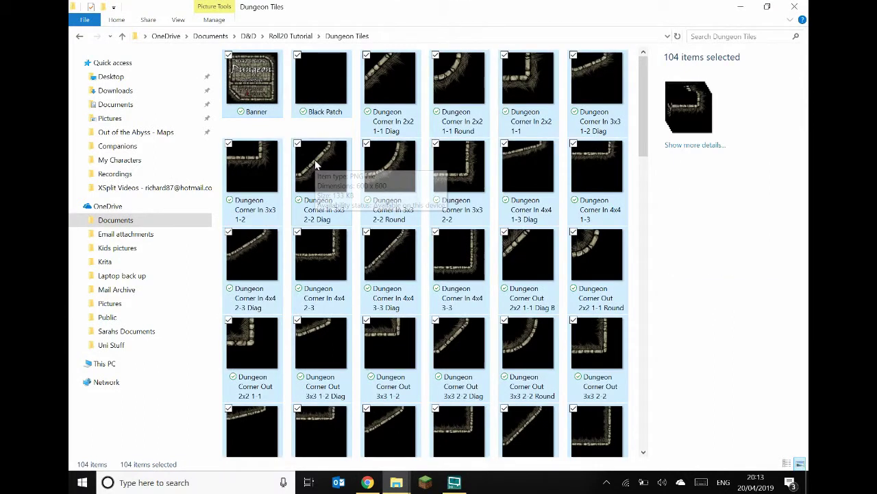
left_click(269, 86)
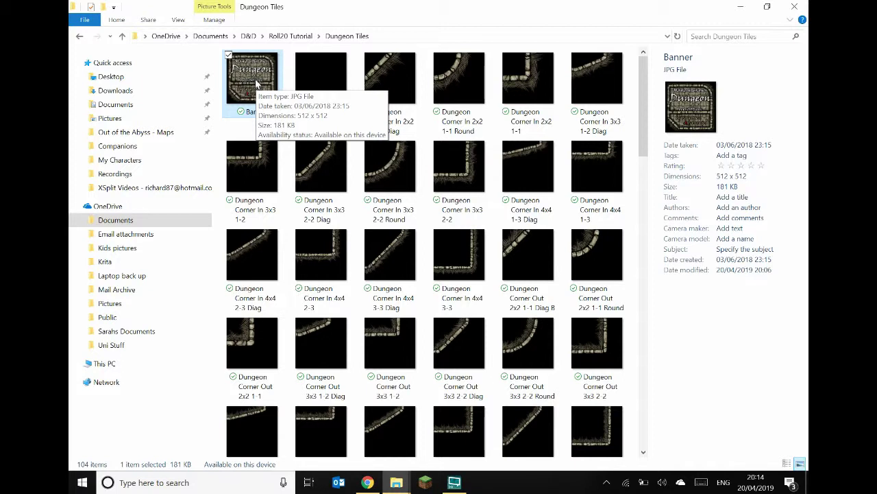
left_click_drag(253, 75, 400, 271)
key("alt+Tab")
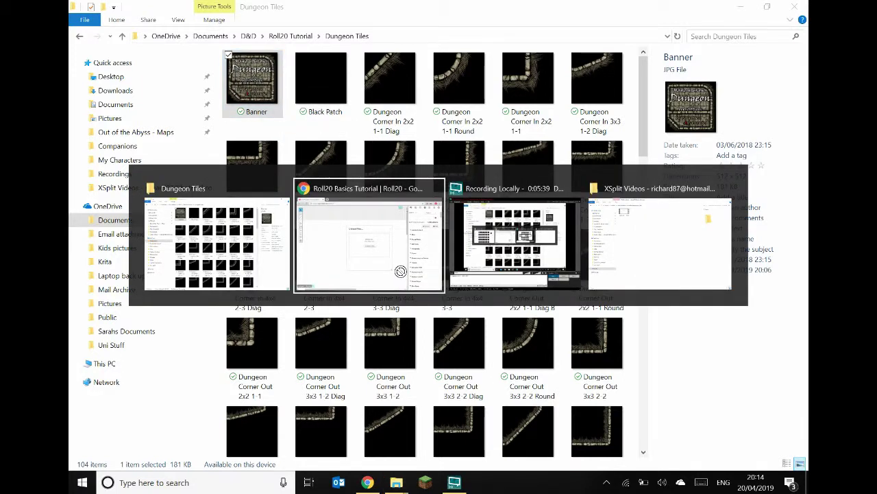
left_click_drag(400, 272, 424, 284)
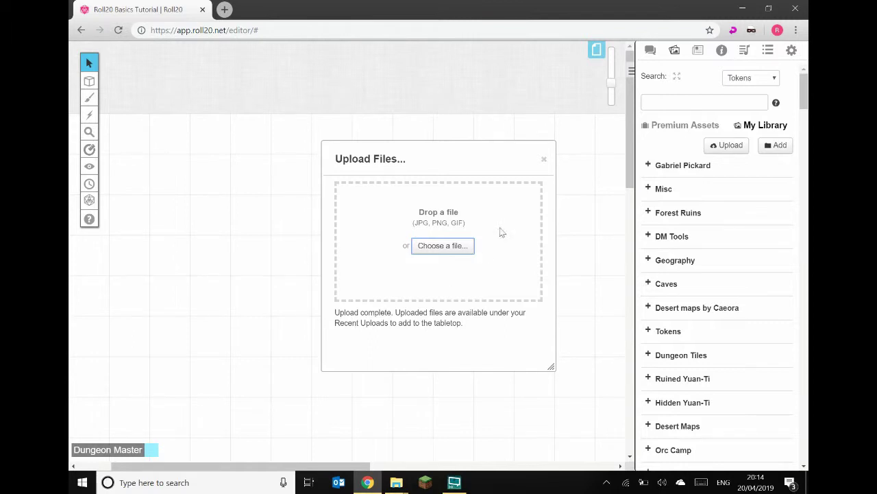
Close the upload dialog and look through My Library for banner.jpg under Recent Uploads
left_click(544, 161)
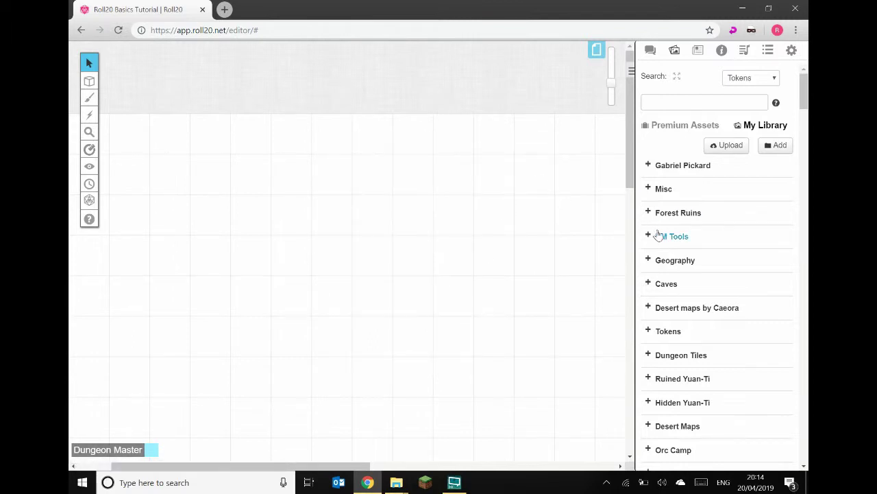
scroll(677, 244, "down", 6)
scroll(676, 248, "down", 20)
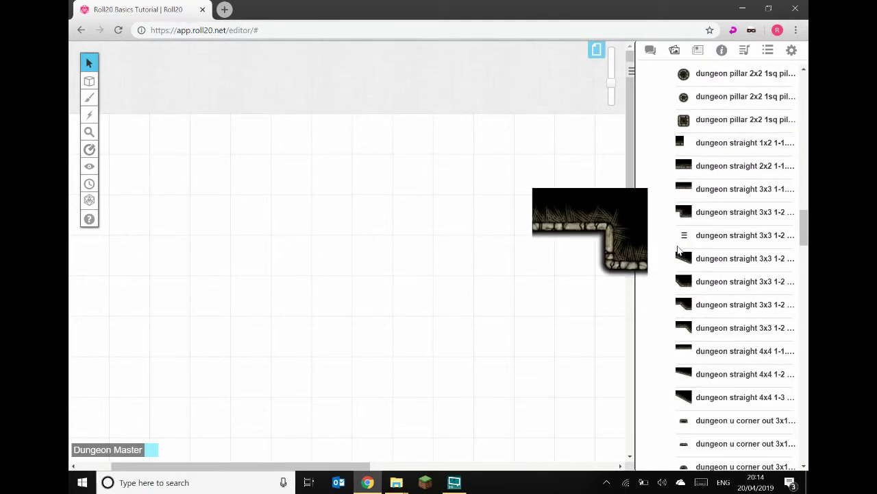
scroll(678, 249, "down", 5)
scroll(685, 247, "up", 4)
scroll(684, 247, "down", 20)
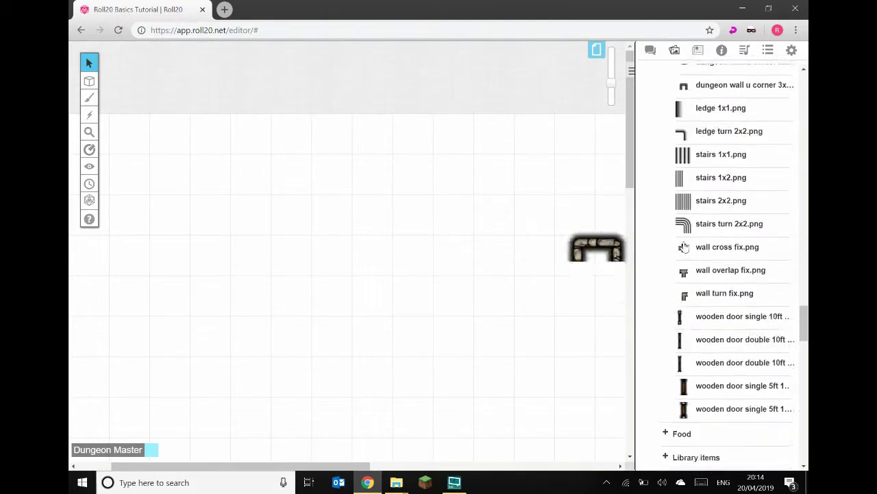
scroll(686, 247, "up", 10)
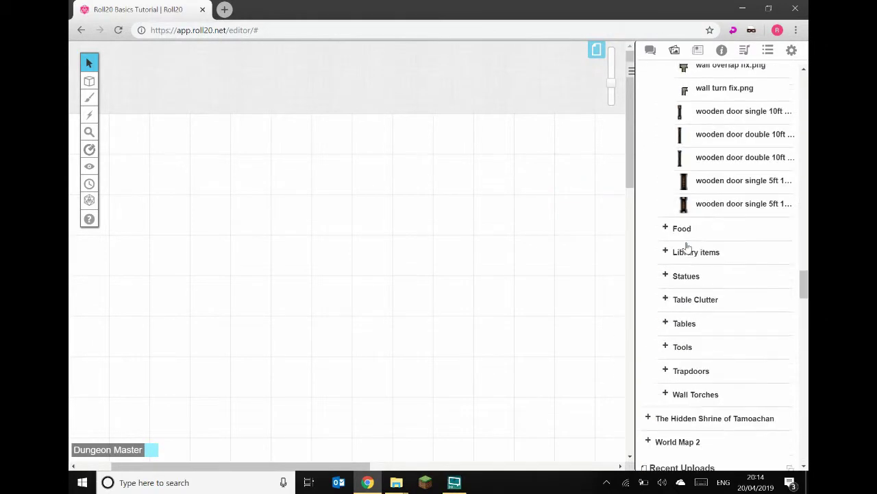
scroll(676, 248, "down", 4)
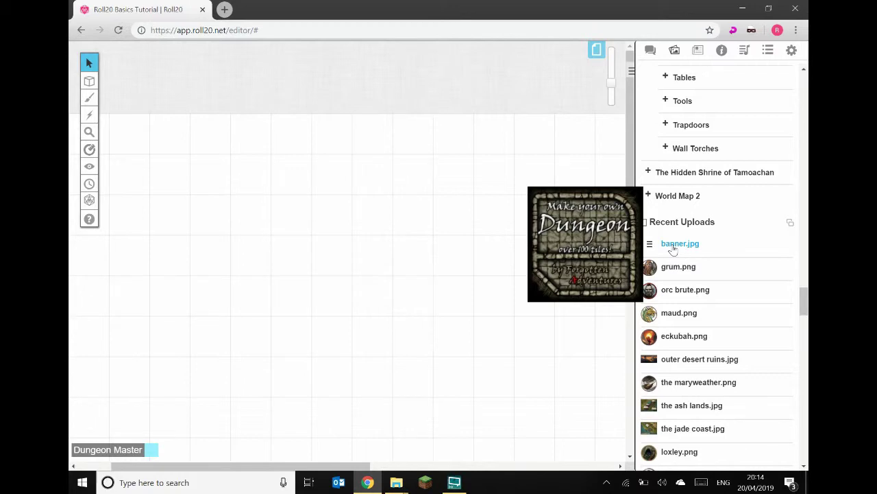
scroll(674, 251, "up", 7)
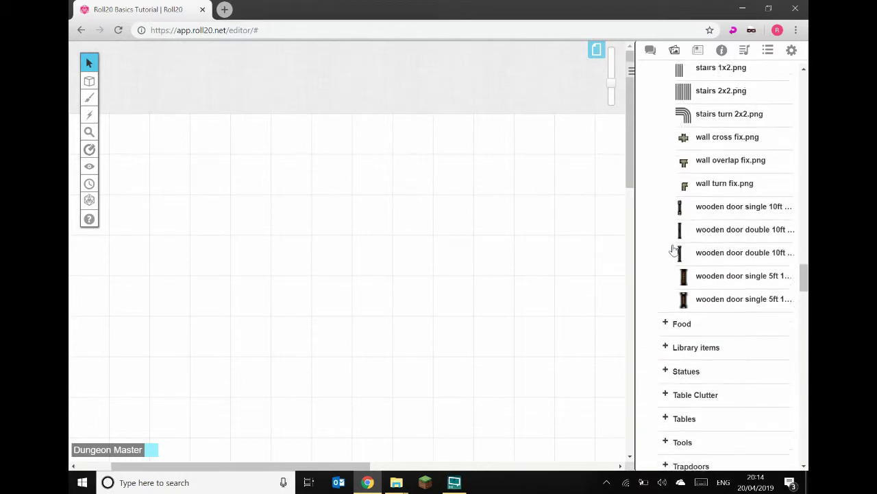
scroll(675, 251, "up", 3)
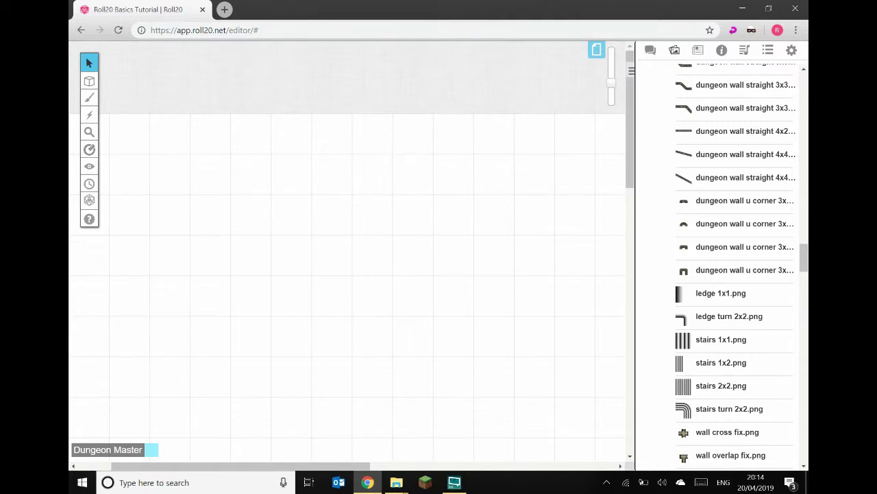
Rename the Start page as Goblin Dungeon
left_click(597, 54)
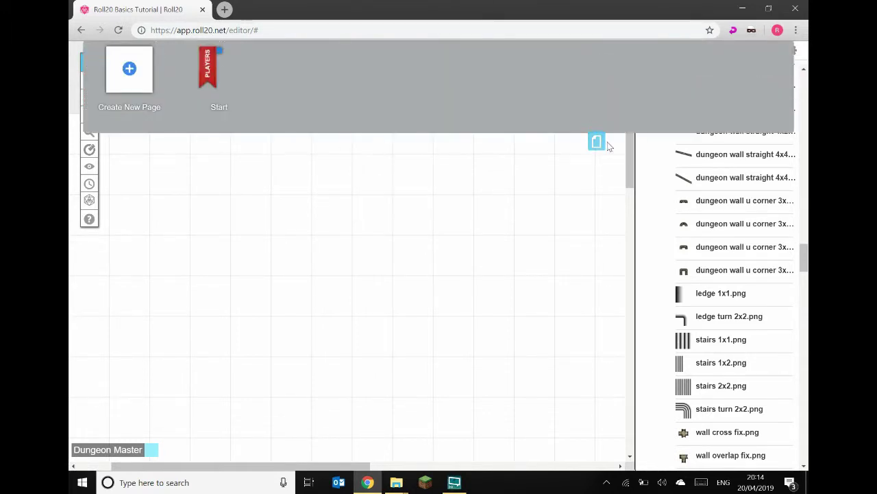
mouse_move(223, 83)
left_click(219, 108)
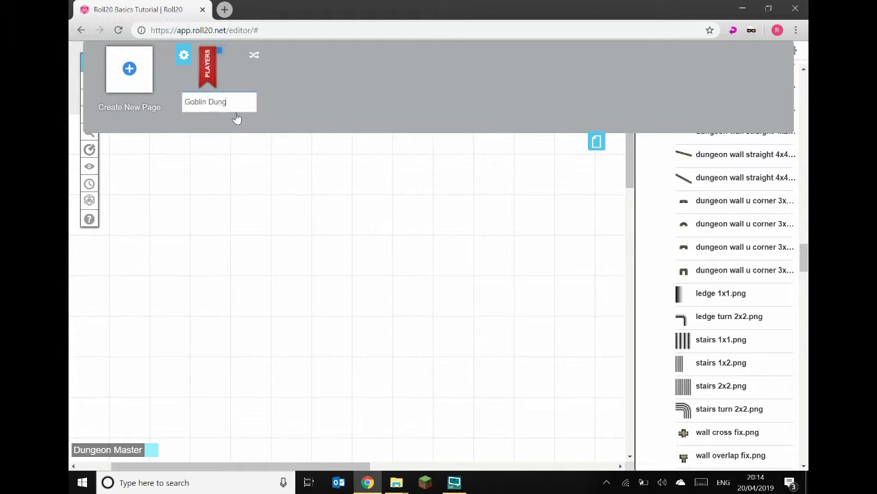
key("Return")
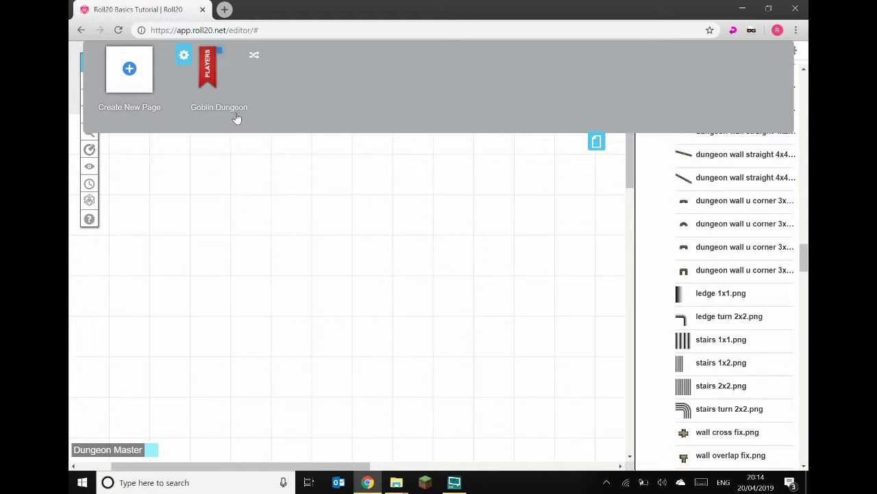
Review the Goblin Dungeon page's settings, accept them without edits and close the page overview
left_click(183, 55)
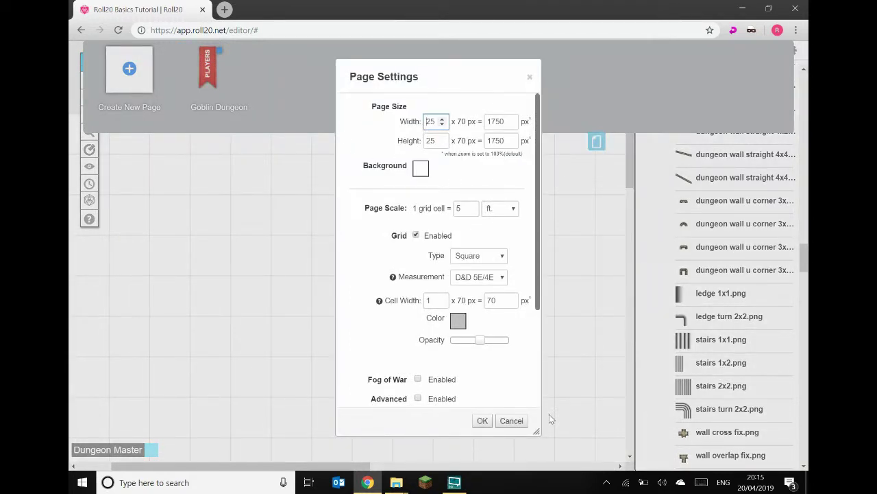
left_click(480, 422)
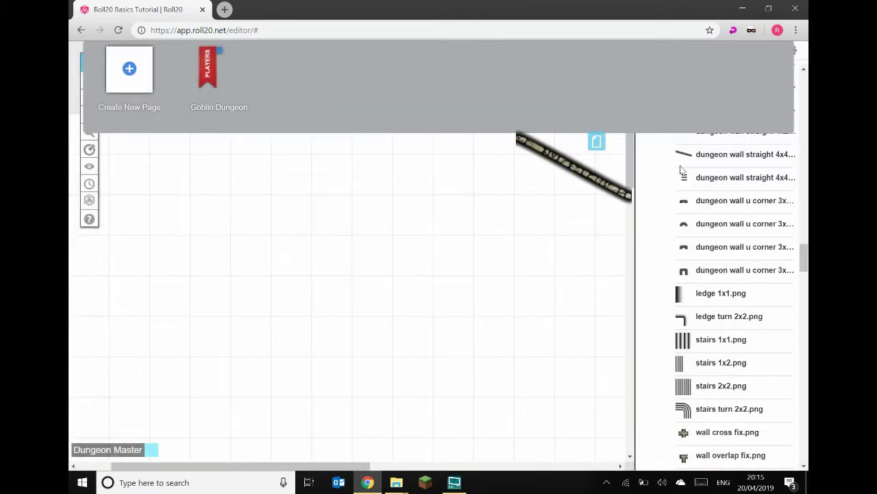
left_click(596, 144)
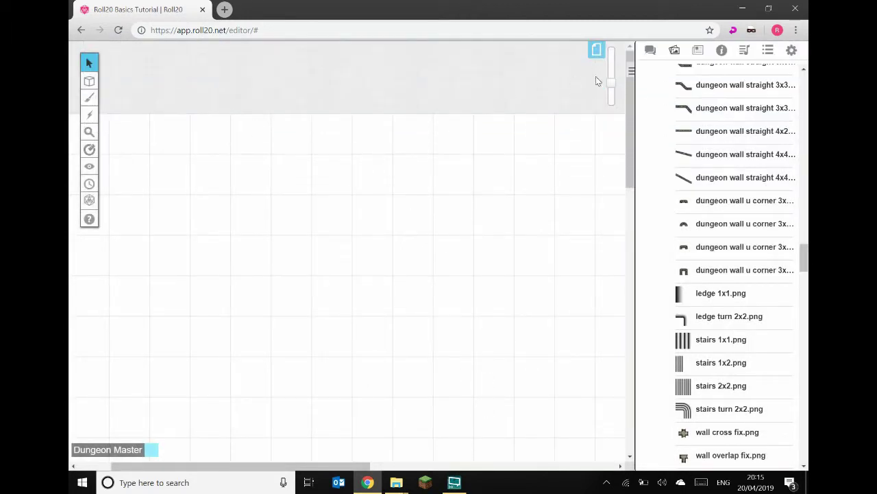
Switch the active editing layer to Map & Background
left_click_drag(611, 82, 610, 87)
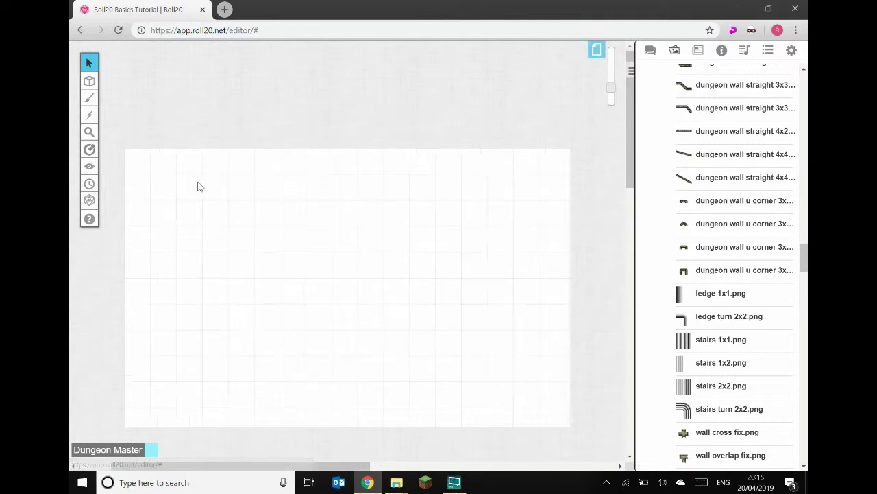
mouse_move(90, 82)
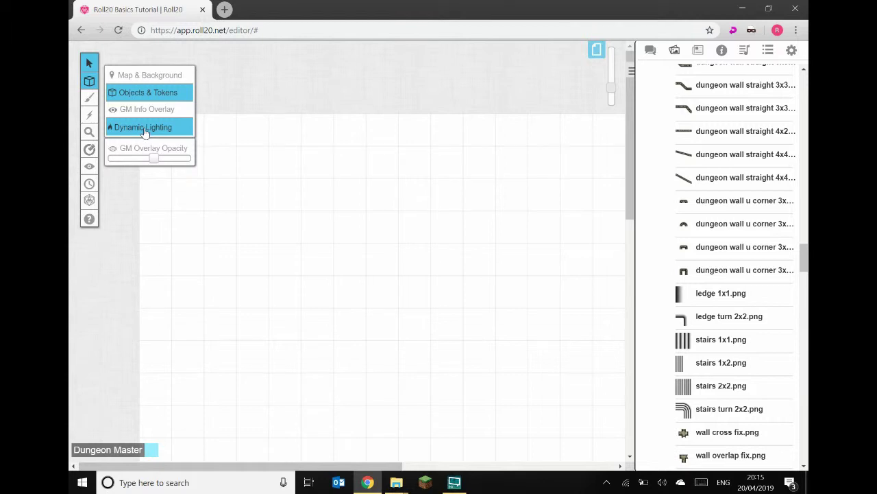
left_click(145, 77)
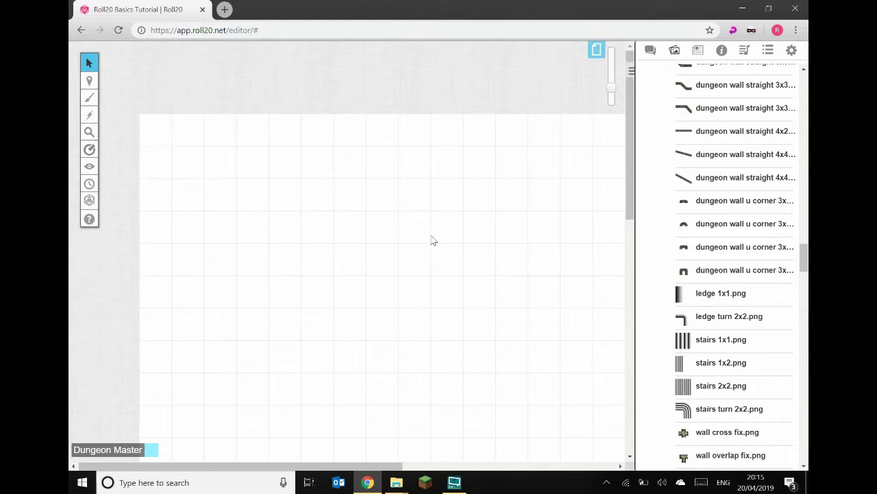
Place the dungeon floor 3x3.jpg tile from the Dungeon Tiles folder on the empty map
scroll(684, 252, "up", 5)
scroll(683, 252, "up", 8)
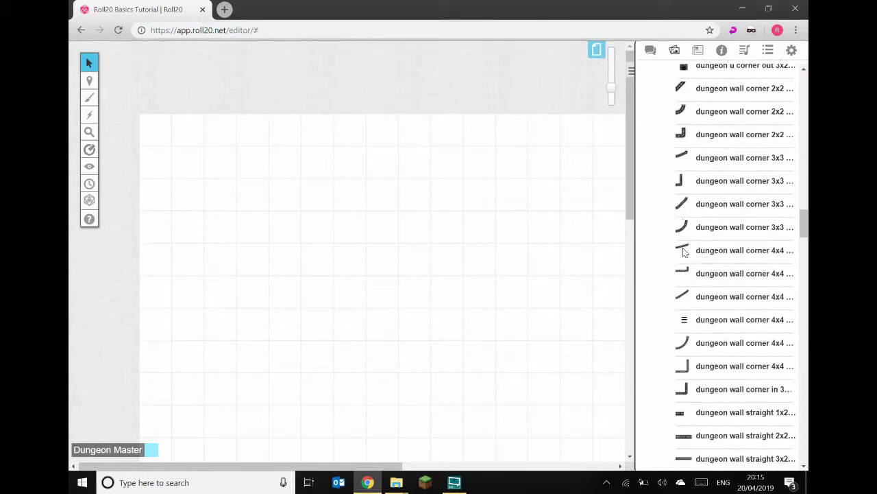
scroll(684, 251, "up", 8)
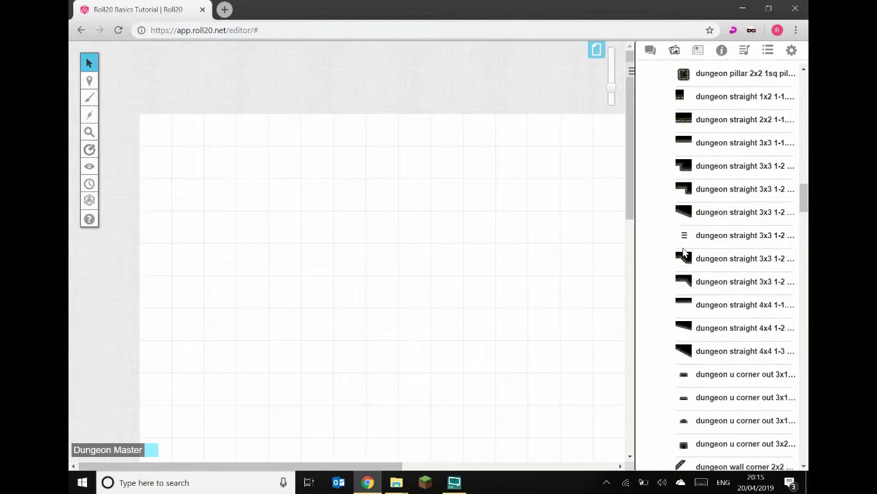
scroll(684, 251, "up", 2)
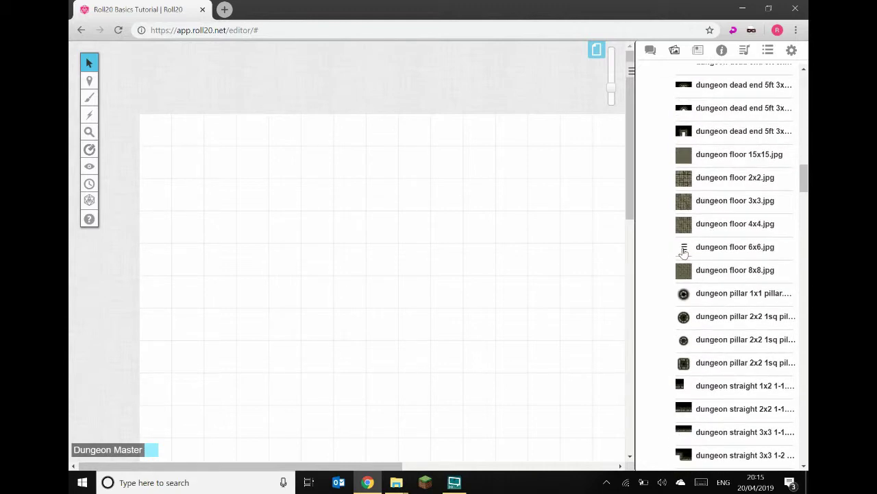
mouse_move(746, 241)
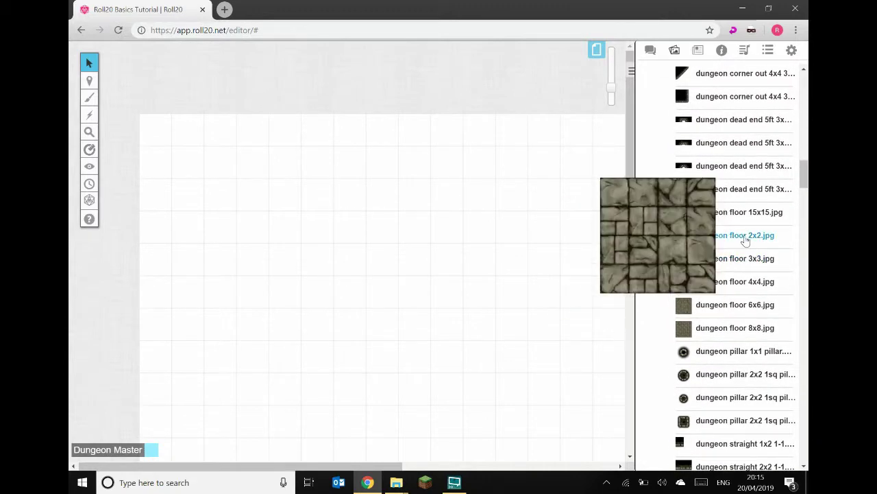
mouse_move(739, 264)
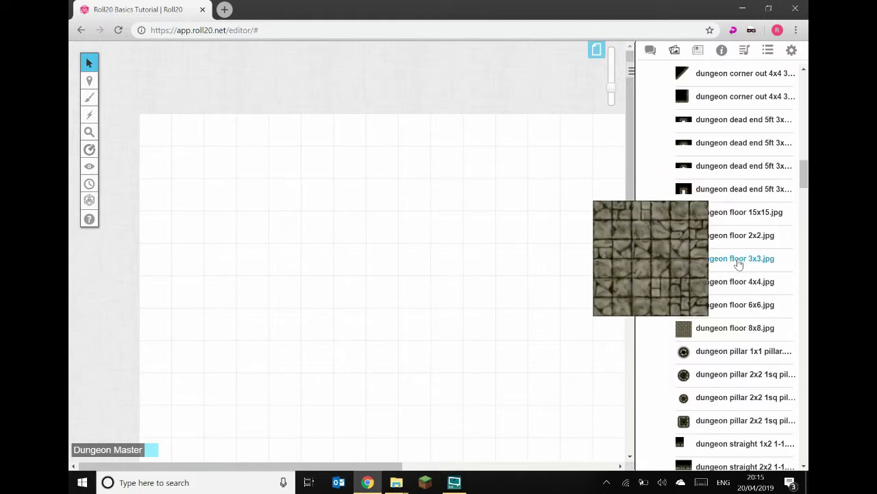
left_click_drag(739, 264, 362, 275)
left_click(343, 229)
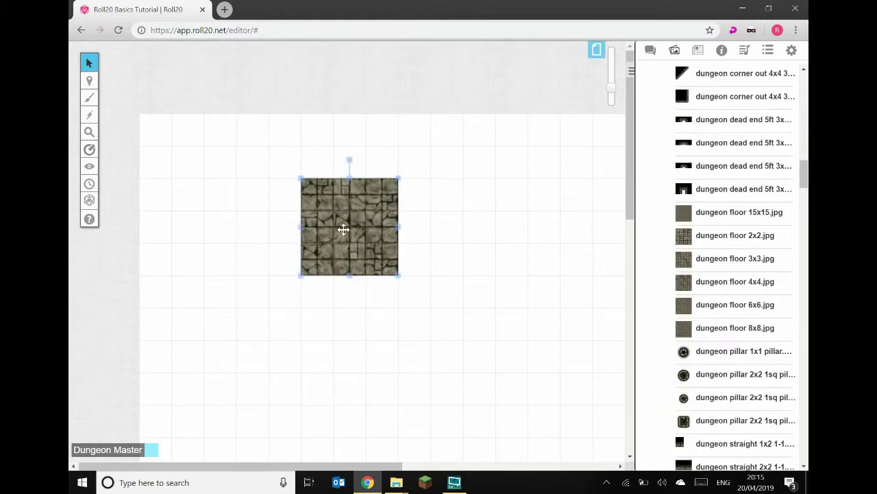
left_click(352, 164)
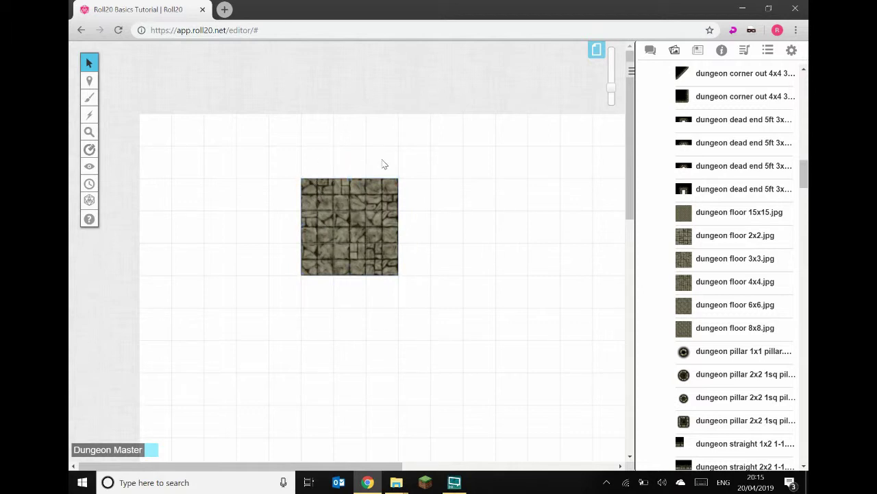
Set the floor tile's dimensions to 3 by 3 units and move it to two squares from the page's left and top edges
left_click(382, 191)
right_click(353, 234)
mouse_move(387, 214)
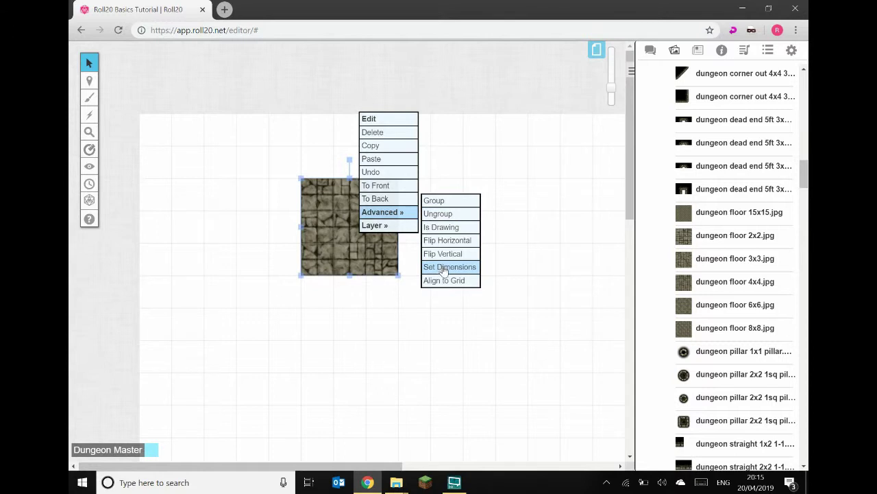
left_click(444, 268)
left_click(391, 240)
left_click(380, 273)
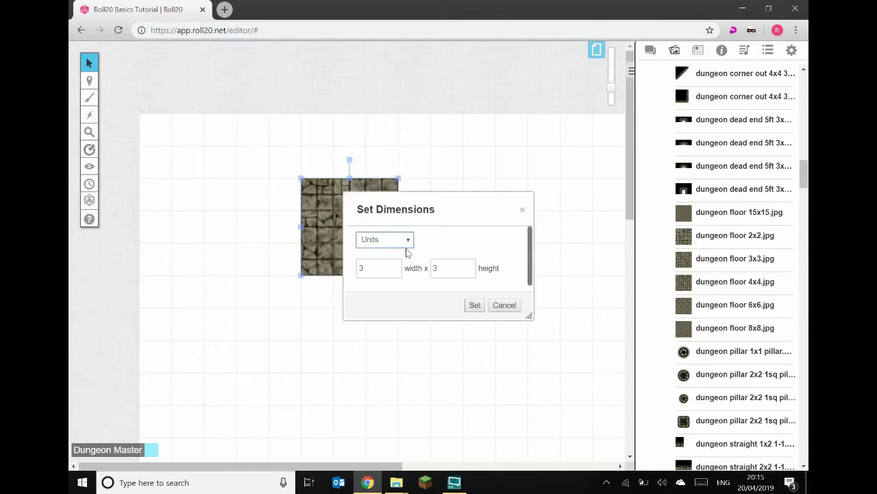
left_click(474, 306)
left_click_drag(368, 232, 259, 209)
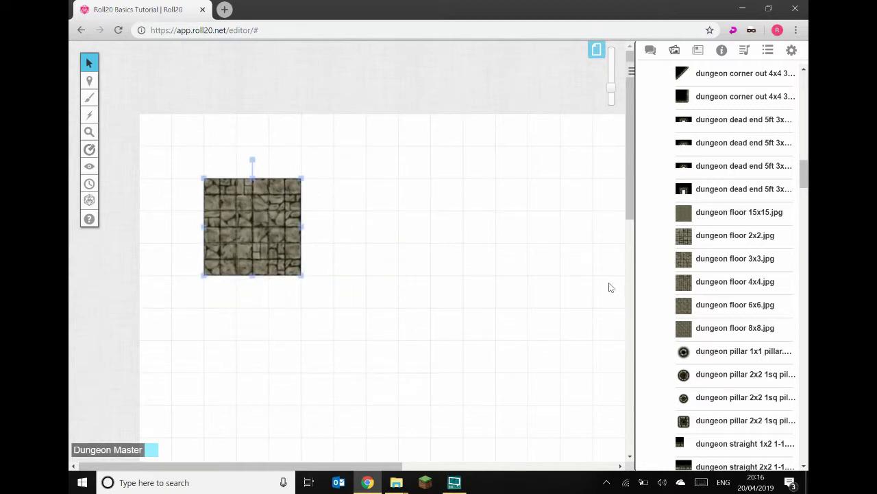
Place the dungeon floor 8x8.jpg tile on the map, a few squares right of the 3x3 floor tile
mouse_move(725, 310)
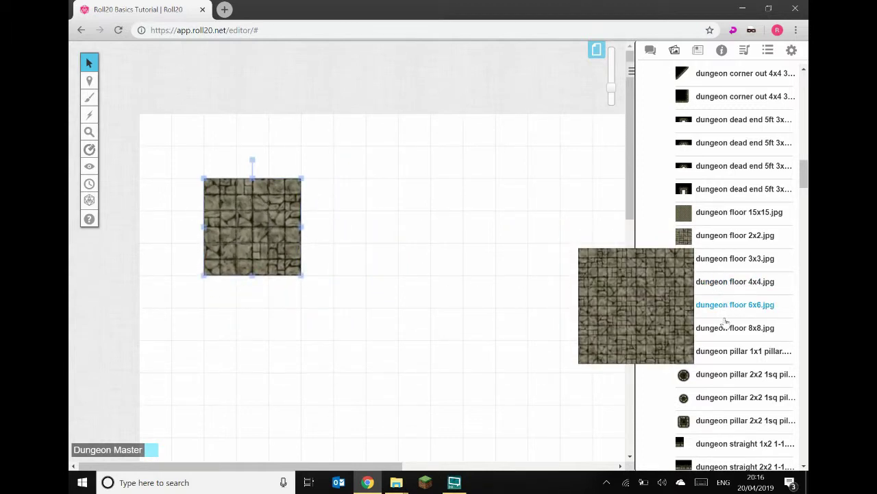
mouse_move(725, 334)
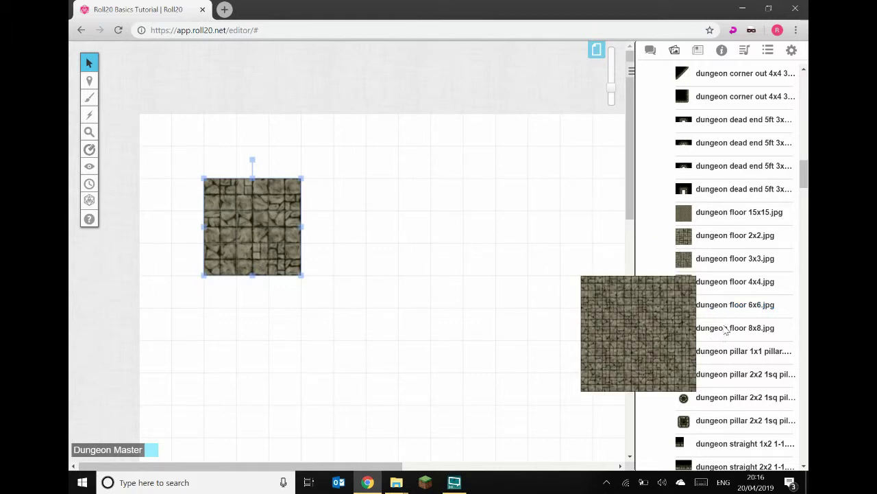
left_click_drag(527, 315, 457, 235)
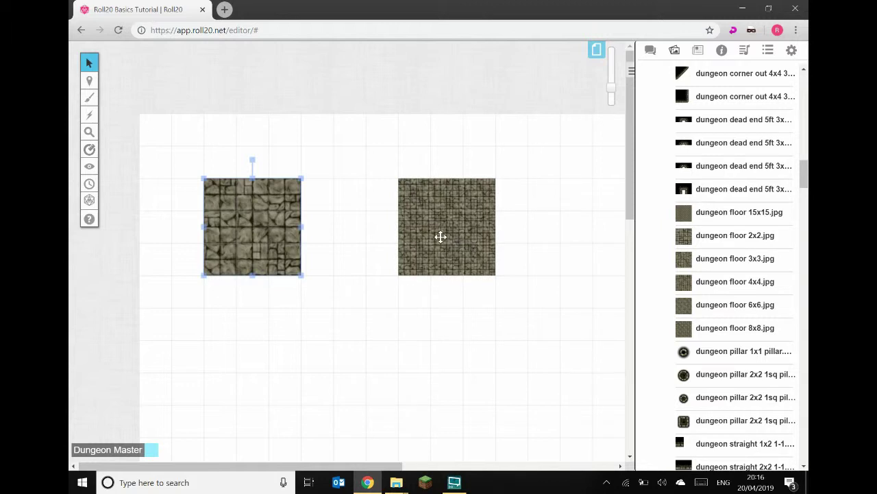
Set the second floor tile's dimensions to 8 by 8 units and align it flush with the 3x3 tile's right edge, tops level
right_click(447, 199)
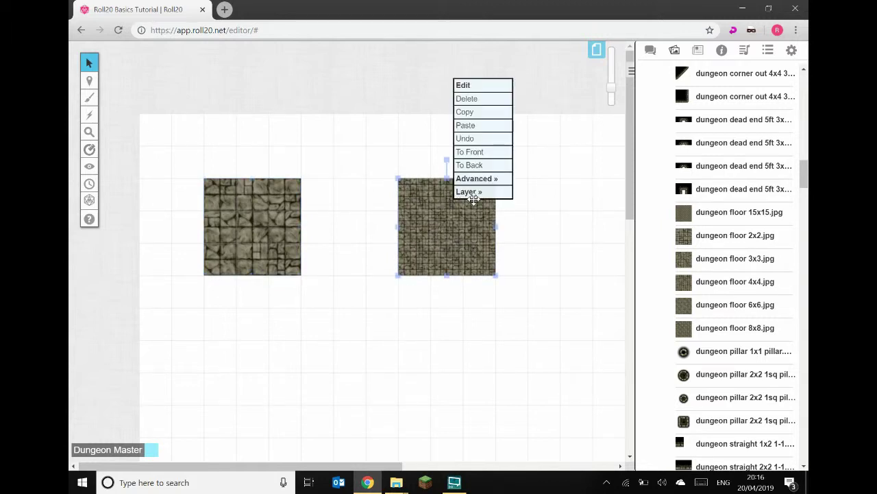
mouse_move(483, 180)
left_click(546, 229)
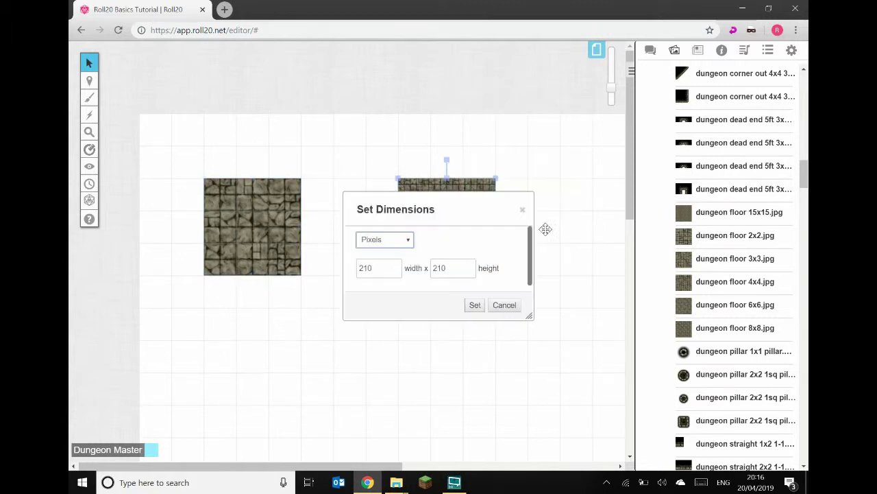
left_click(391, 244)
left_click(385, 275)
key("Tab")
type("8")
key("Tab")
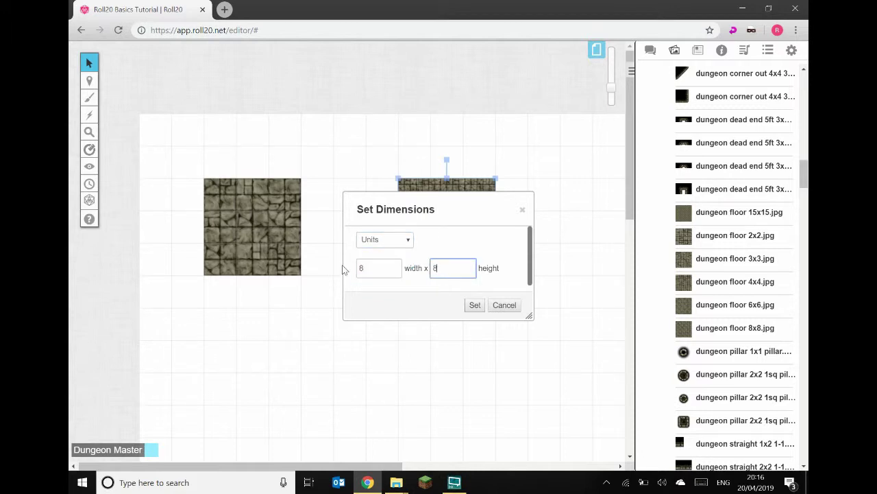
left_click(472, 307)
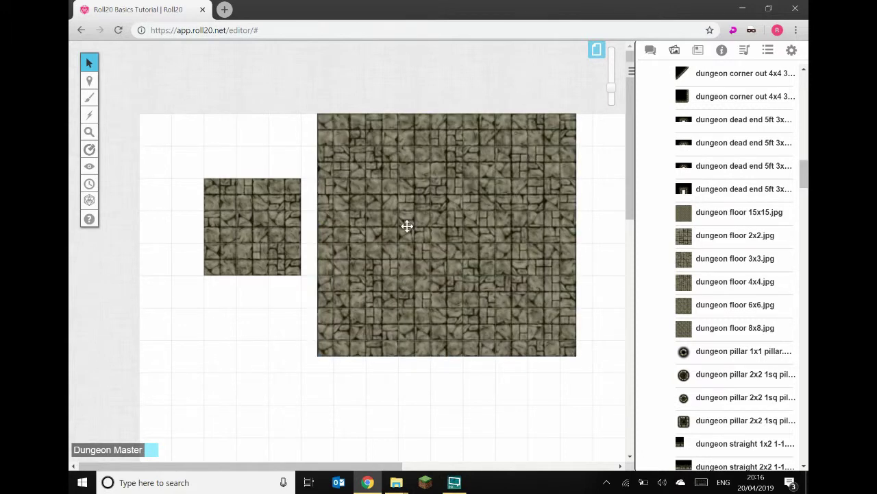
left_click_drag(398, 248, 389, 288)
left_click(271, 356)
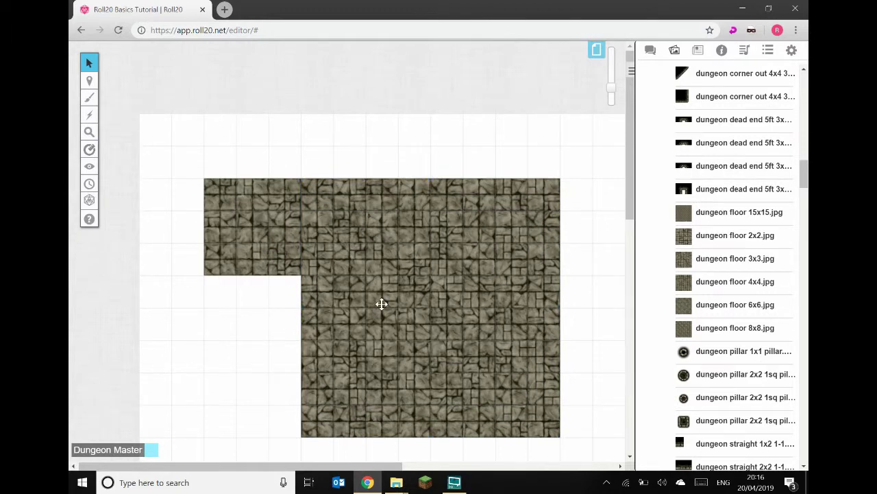
Place the dungeon floor 2x2.jpg tile on the map, one square right of the 8x8 floor tile
scroll(382, 303, "down", 1)
left_click_drag(345, 473, 402, 477)
mouse_move(707, 309)
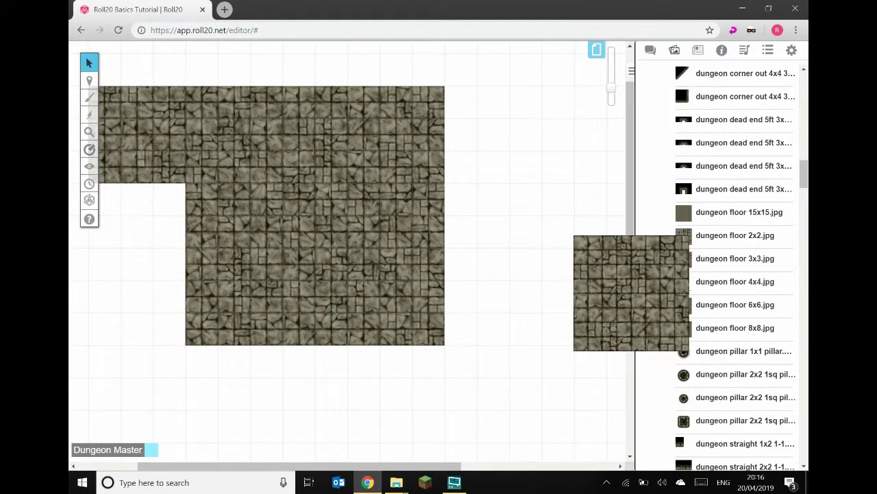
mouse_move(713, 282)
left_click_drag(706, 237, 564, 241)
left_click(558, 196)
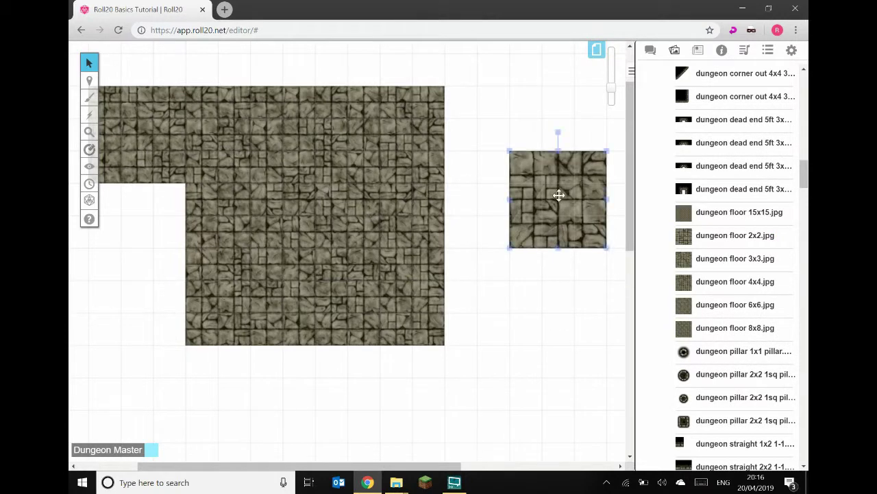
left_click_drag(565, 194, 525, 210)
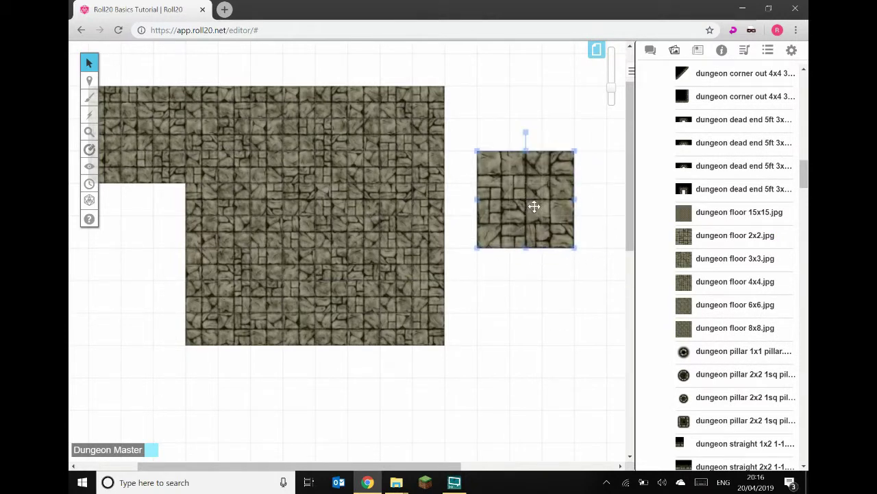
Resize the new floor tile to 2 by 2 squares and set it flush against the 8x8 tile's right edge, four squares below its top
left_click_drag(575, 198, 543, 199)
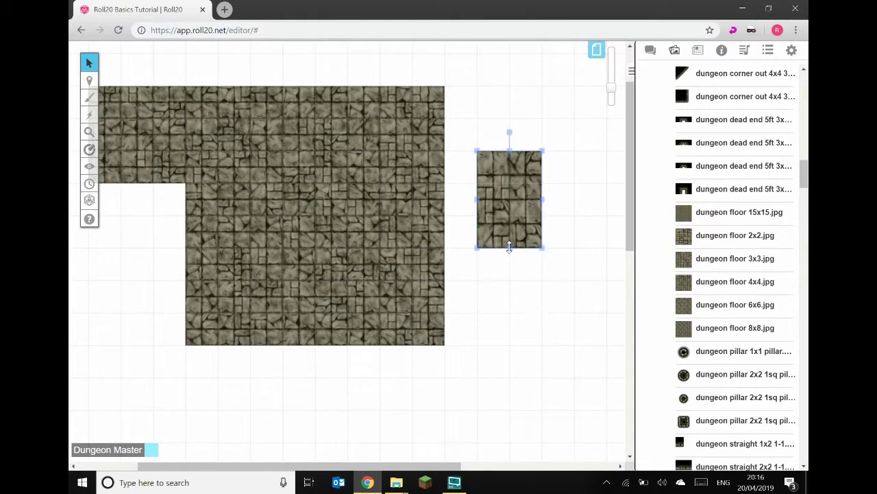
left_click_drag(509, 235, 512, 217)
scroll(528, 284, "up", 2)
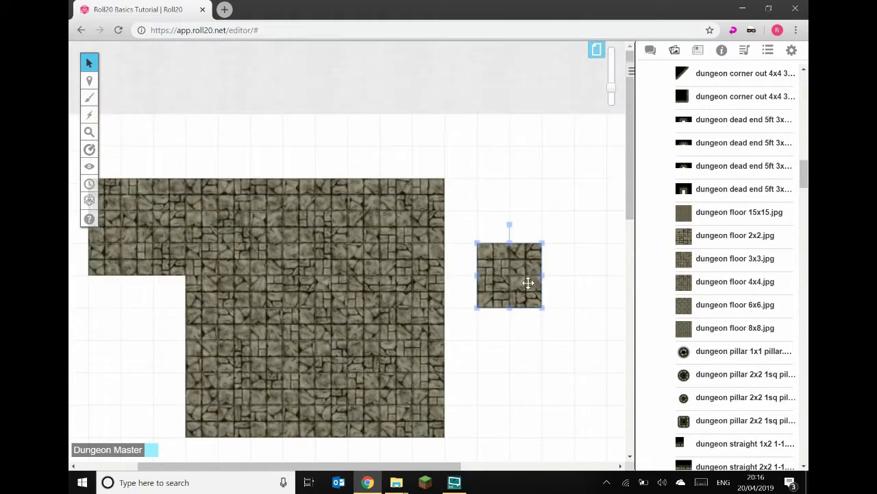
left_click_drag(500, 273, 474, 342)
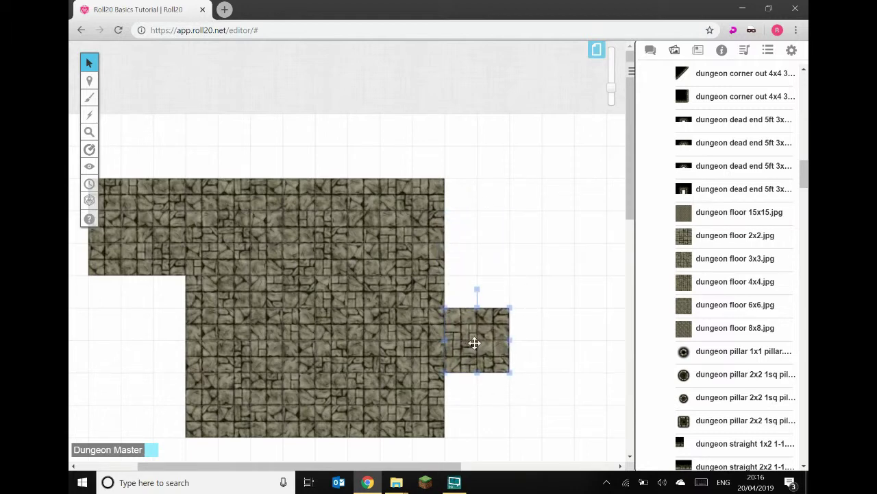
left_click(567, 355)
Place the square-angled "dungeon corner in 3x3 1-" tile from Dungeon Tiles so its wall wraps the 8x8 floor's lower-right corner
left_click_drag(429, 466, 389, 459)
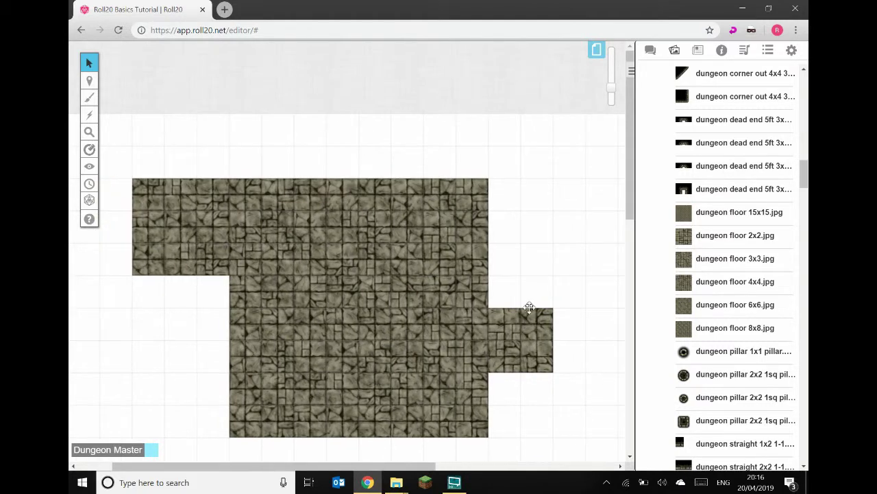
scroll(703, 278, "up", 3)
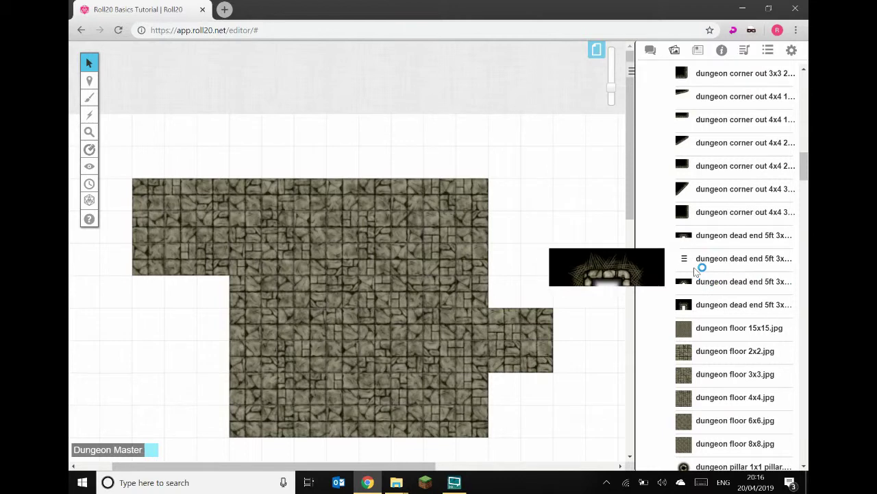
scroll(708, 270, "up", 5)
scroll(709, 268, "up", 4)
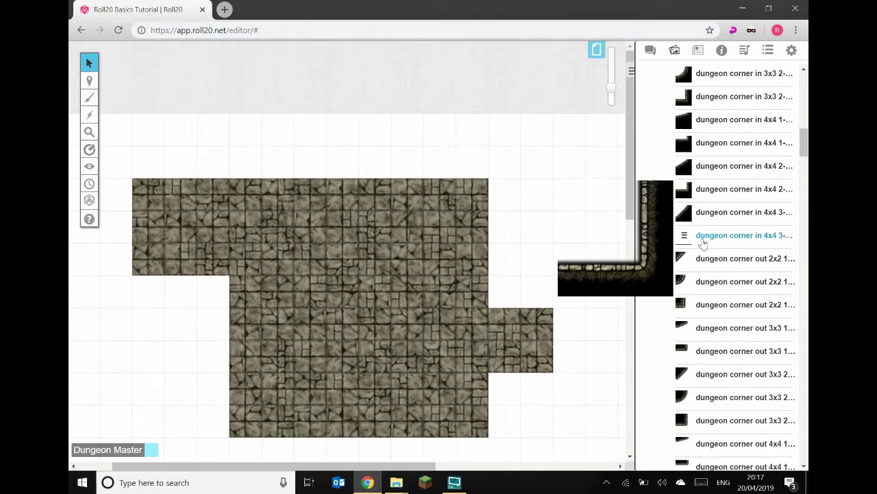
scroll(710, 264, "up", 6)
mouse_move(708, 266)
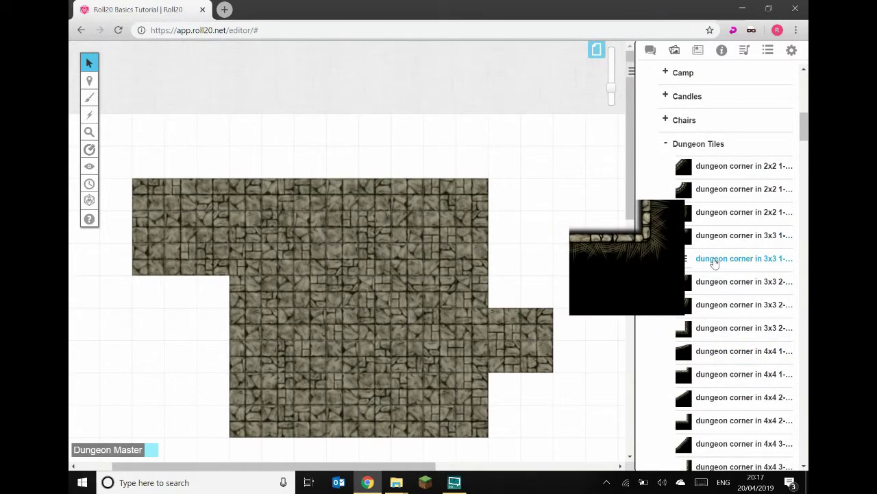
left_click_drag(713, 263, 564, 243)
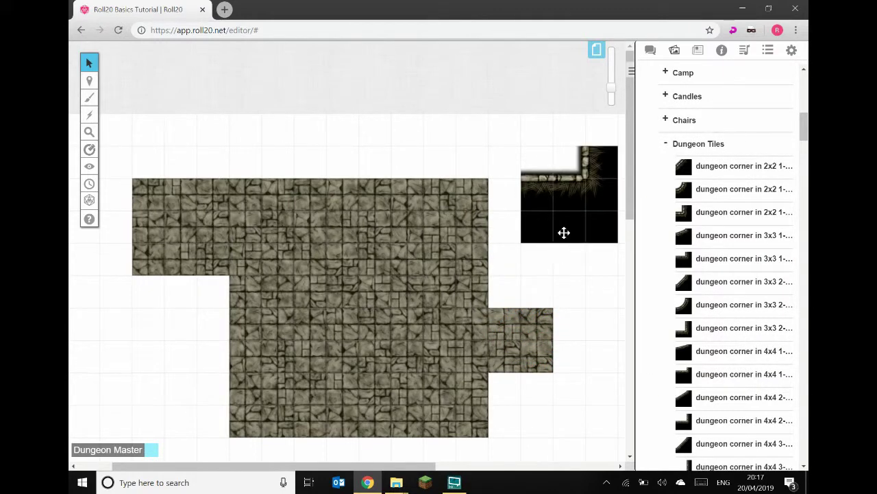
left_click(563, 233)
scroll(566, 323, "down", 2)
left_click_drag(567, 119, 477, 376)
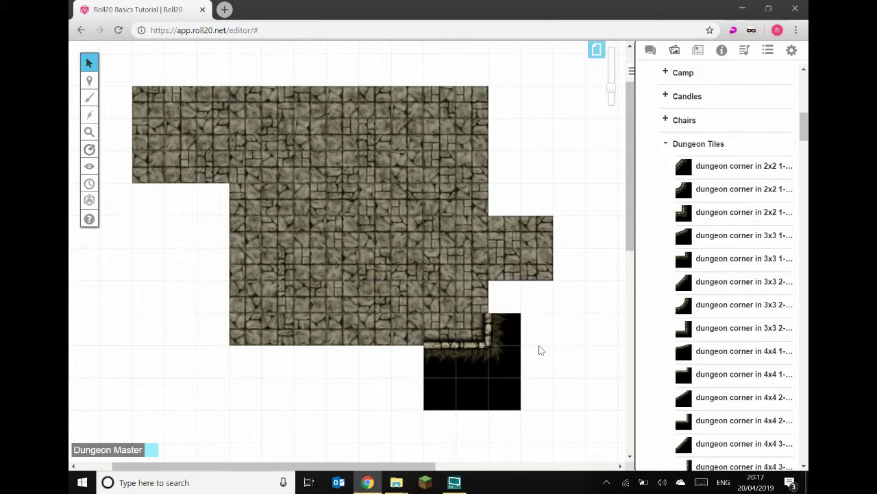
Shift the corner tile one square right and return it to the 8x8 floor's lower-right corner
left_click(492, 357)
left_click_drag(467, 377, 518, 391)
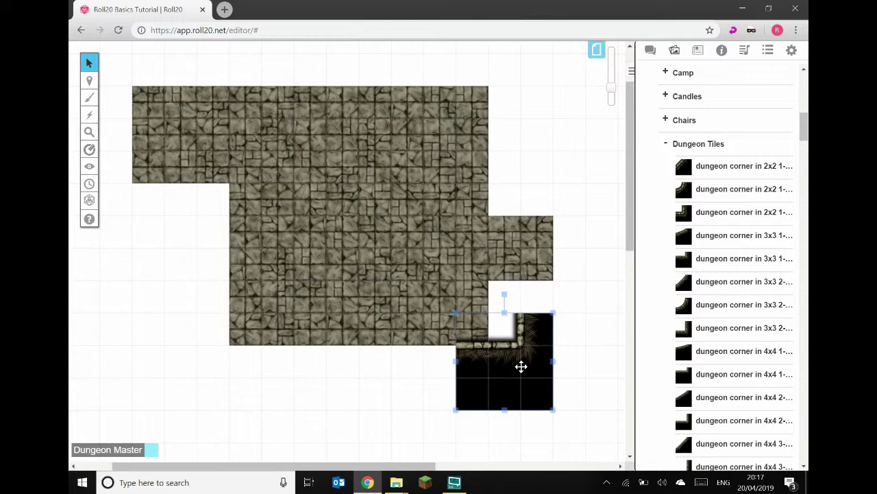
left_click_drag(524, 372, 496, 378)
Bring the 8x8 floor tile to the front, over the corner wall tile
left_click(402, 301)
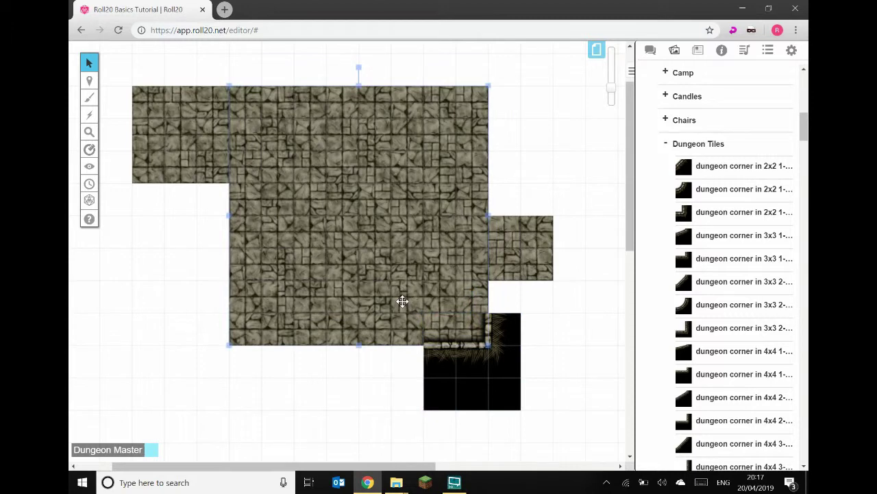
right_click(403, 301)
mouse_move(422, 286)
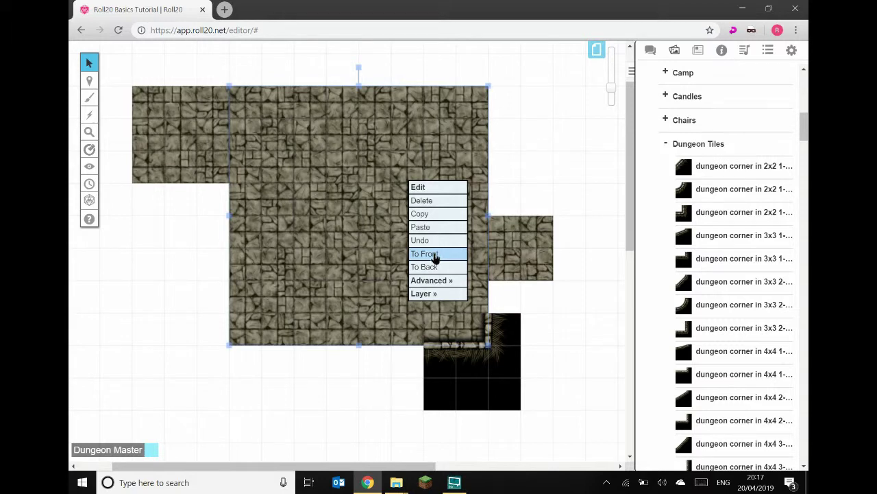
left_click(432, 253)
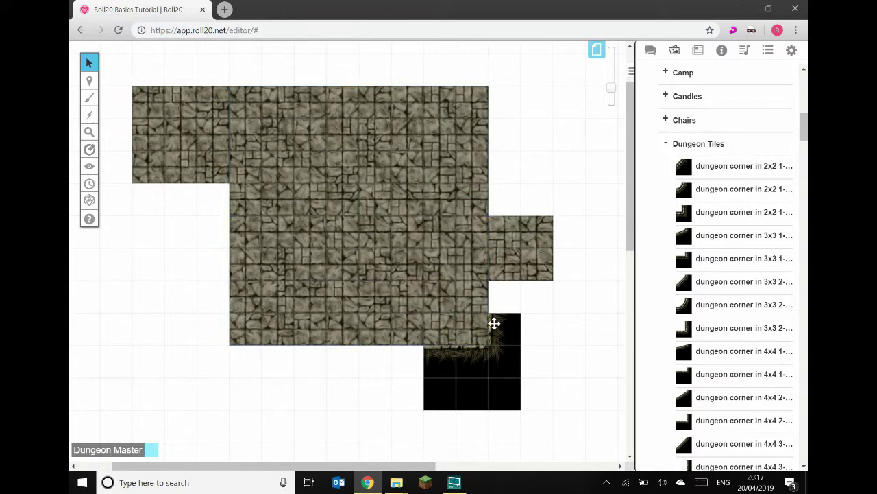
Send the 8x8 floor tile to the back, behind the corner wall tile
left_click(347, 246)
right_click(347, 244)
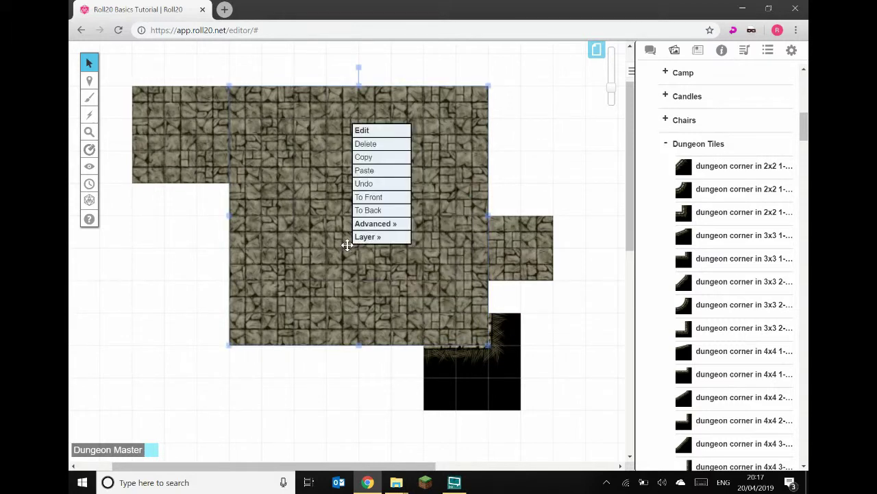
left_click(381, 210)
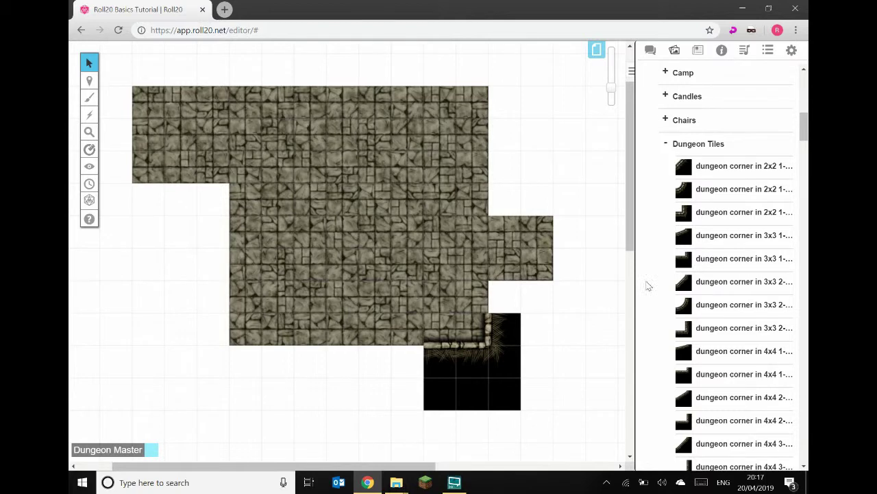
Look through the whole Dungeon Tiles folder, previewing its corner, dead end, straight, wall, ledge and stairs tiles
mouse_move(686, 283)
left_mouse_down()
mouse_move(718, 196)
mouse_move(705, 186)
mouse_move(692, 213)
mouse_move(700, 290)
left_mouse_up()
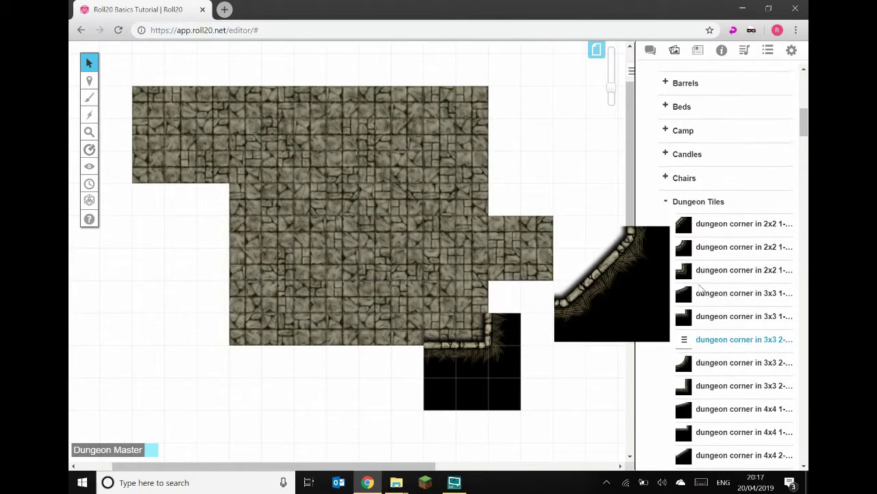
scroll(709, 308, "down", 3)
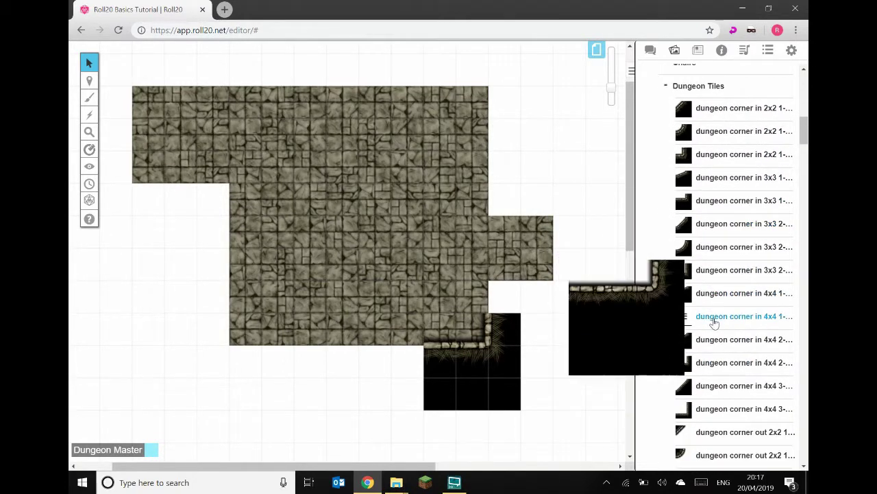
scroll(710, 339, "down", 1)
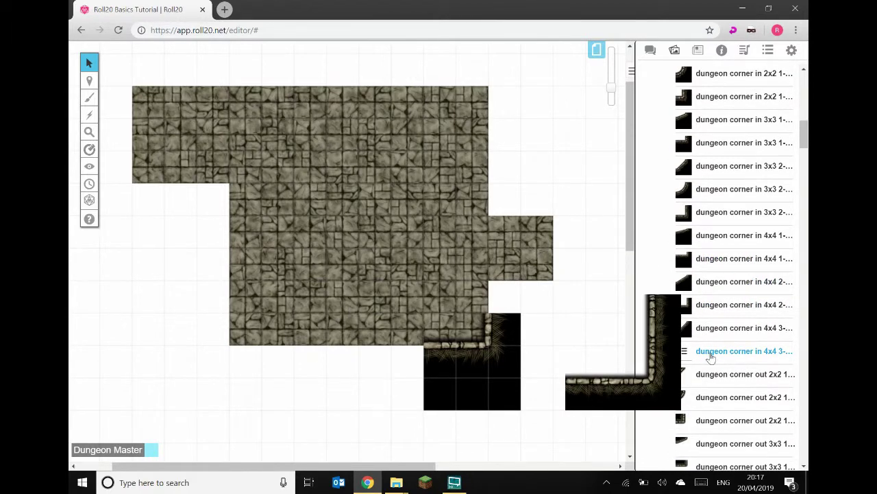
scroll(721, 296, "down", 1)
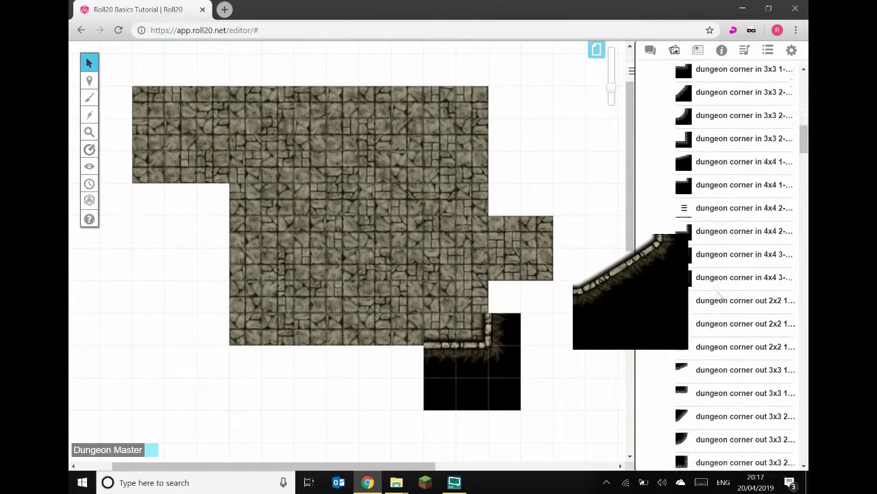
scroll(718, 297, "down", 2)
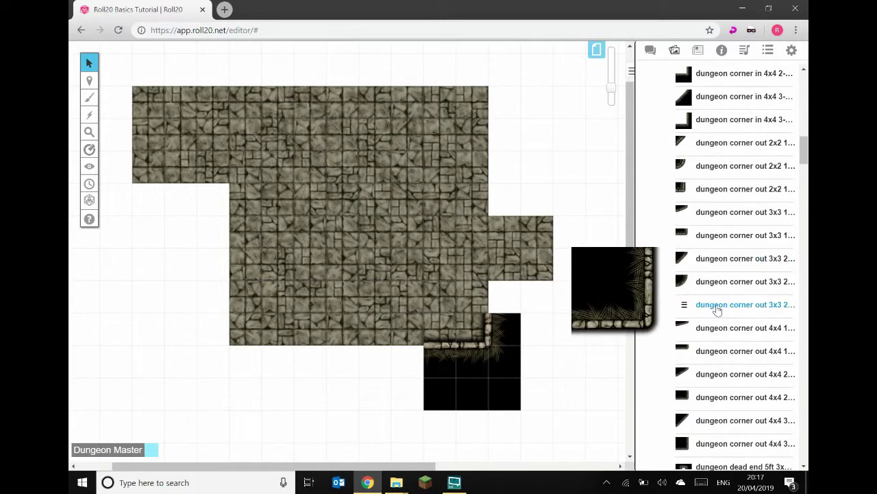
scroll(717, 310, "down", 3)
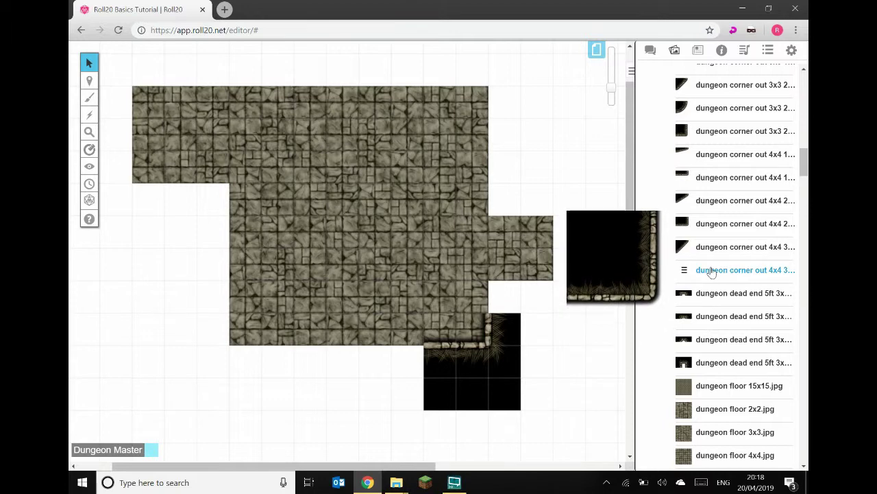
scroll(713, 275, "down", 5)
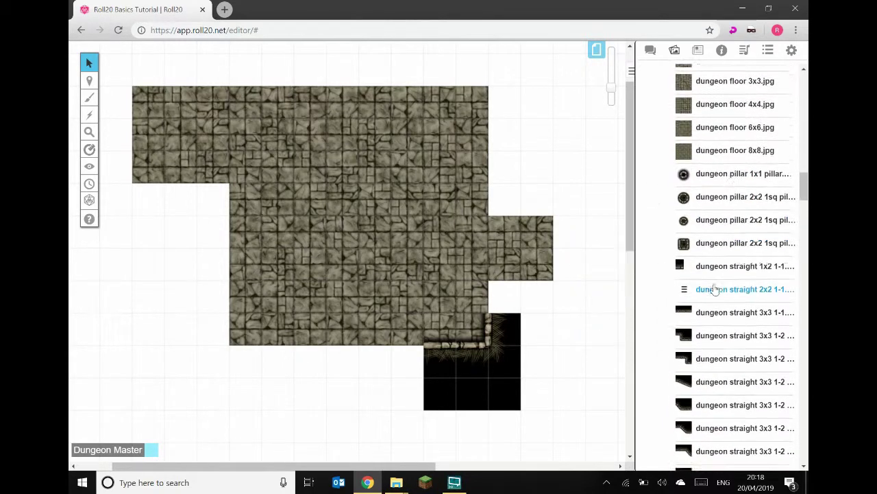
scroll(715, 290, "down", 3)
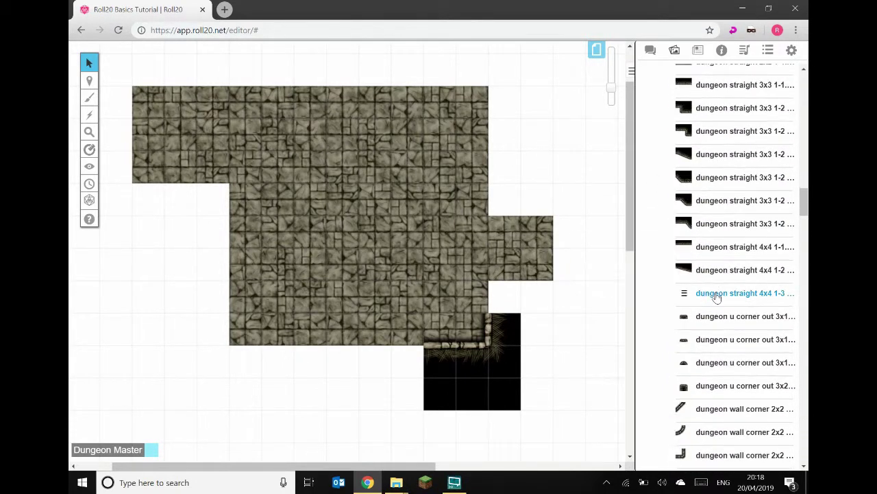
scroll(715, 295, "down", 2)
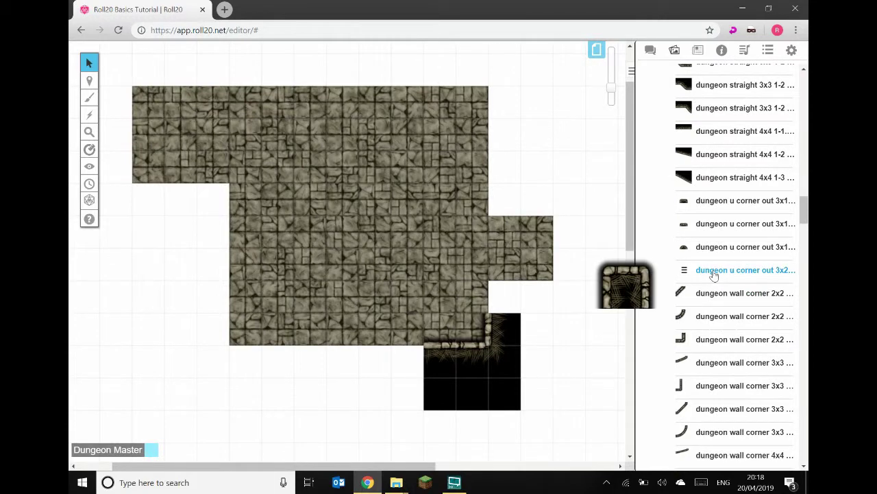
scroll(713, 288, "down", 3)
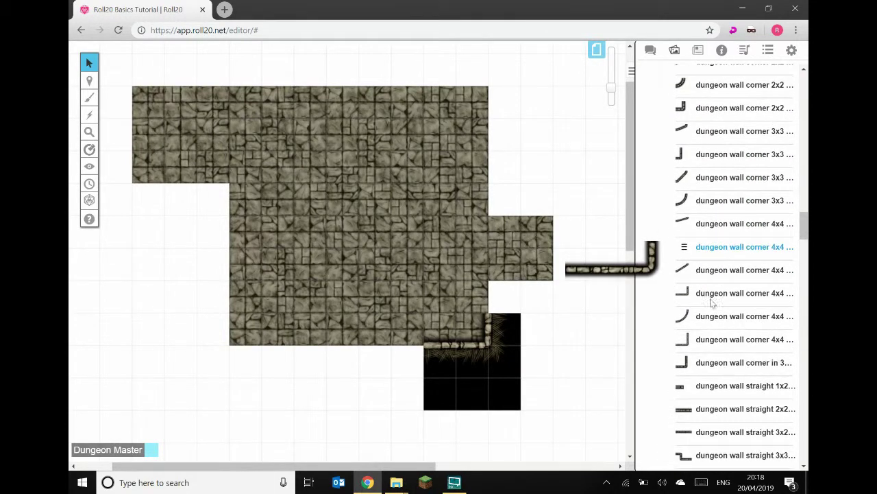
scroll(713, 302, "down", 5)
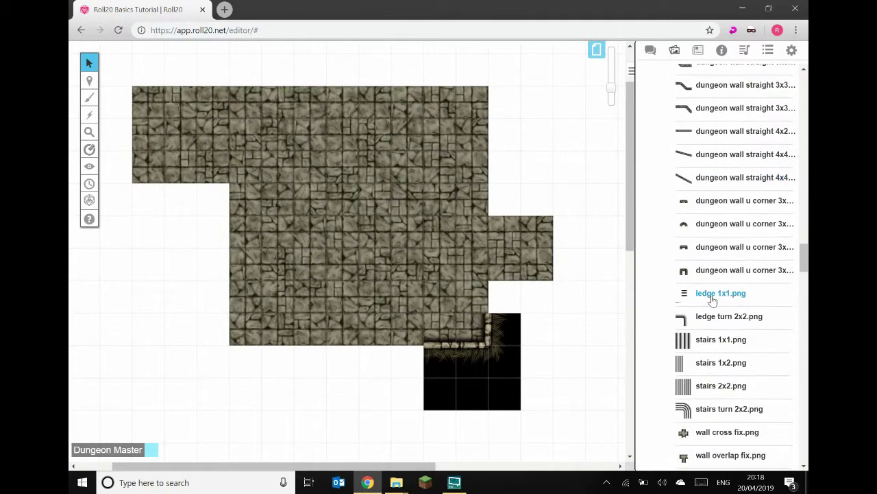
scroll(713, 300, "down", 4)
Go back to the start of the Dungeon Tiles folder and compare the inner and outer corner tiles
scroll(713, 302, "up", 10)
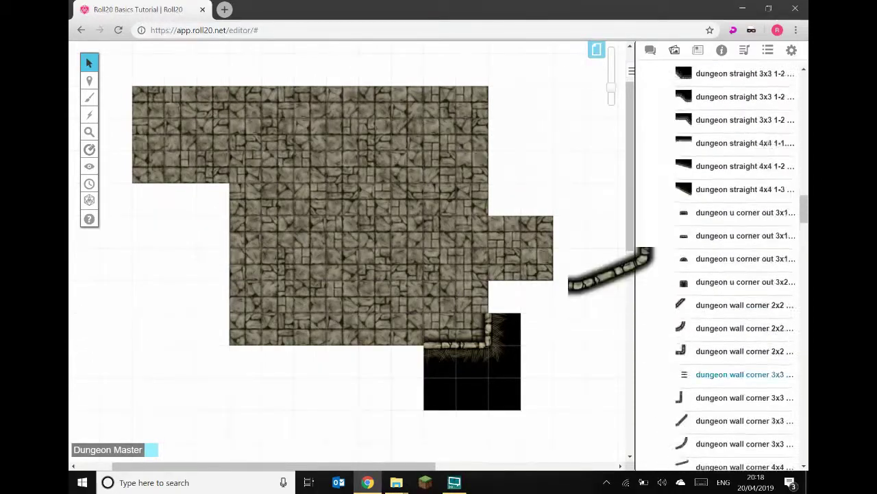
scroll(722, 300, "up", 10)
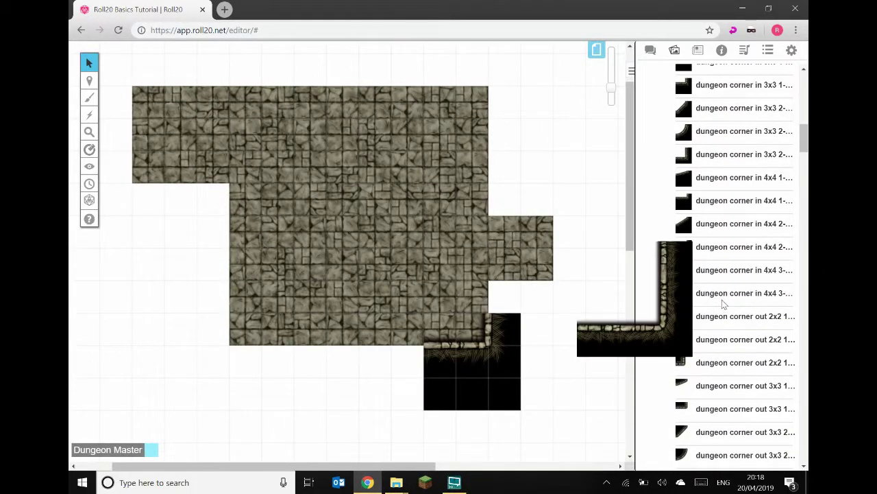
scroll(722, 299, "up", 5)
scroll(720, 302, "down", 2)
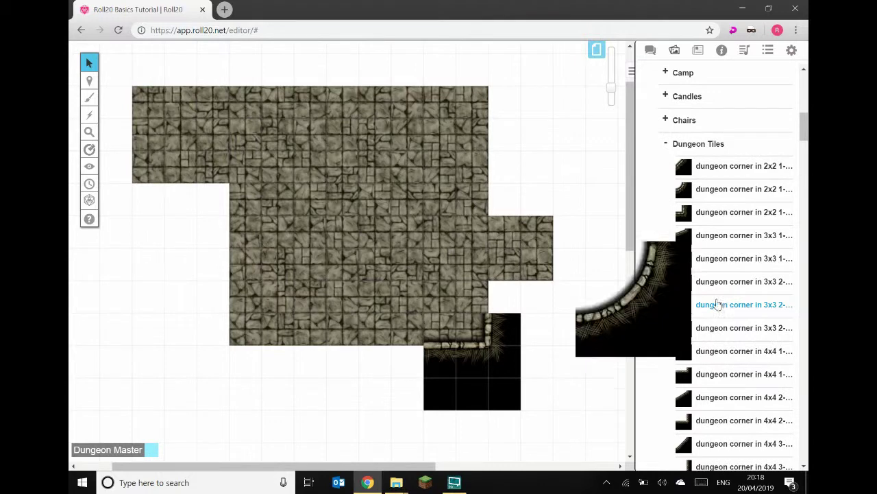
scroll(712, 329, "down", 1)
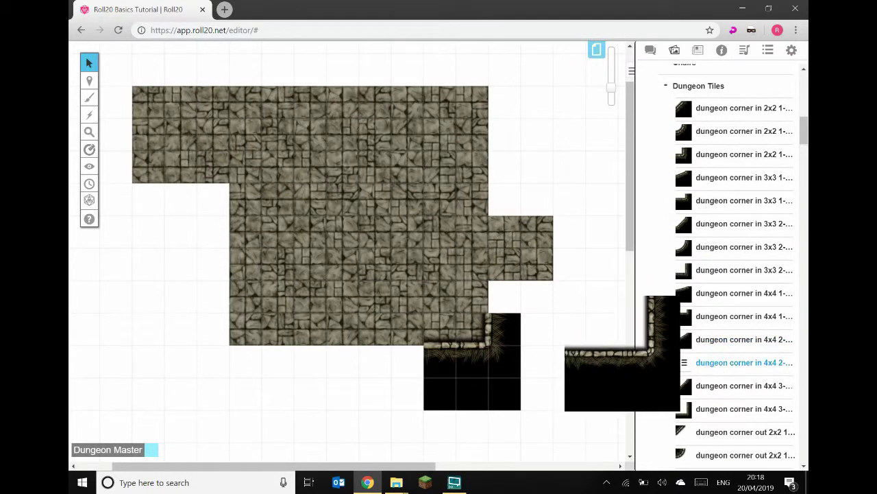
left_click_drag(713, 360, 715, 209)
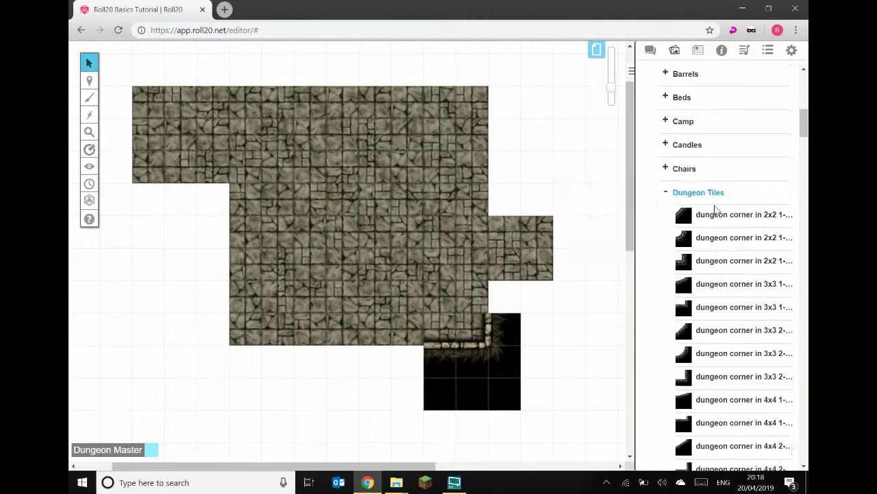
scroll(715, 209, "down", 5)
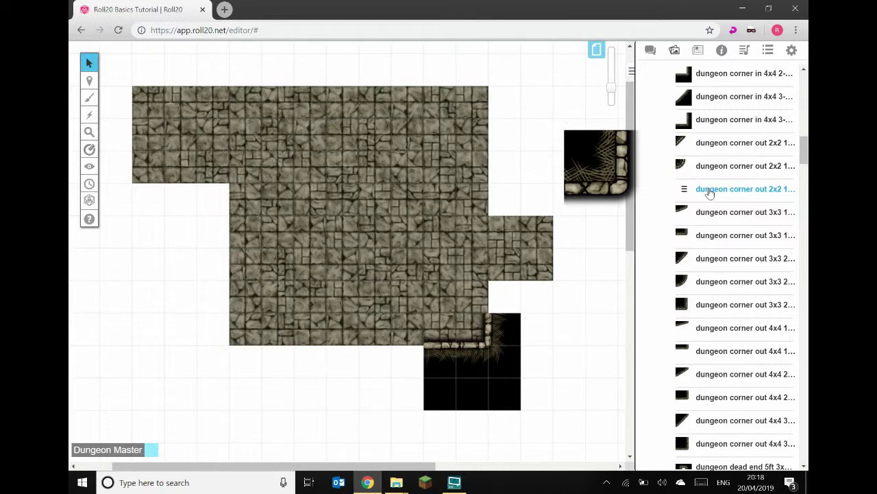
Place the square 2x2 outer corner tile at the inward corner below the right-hand alcove, resized to 2x2 cells and rotated 180 degrees
left_click_drag(710, 194, 128, 296)
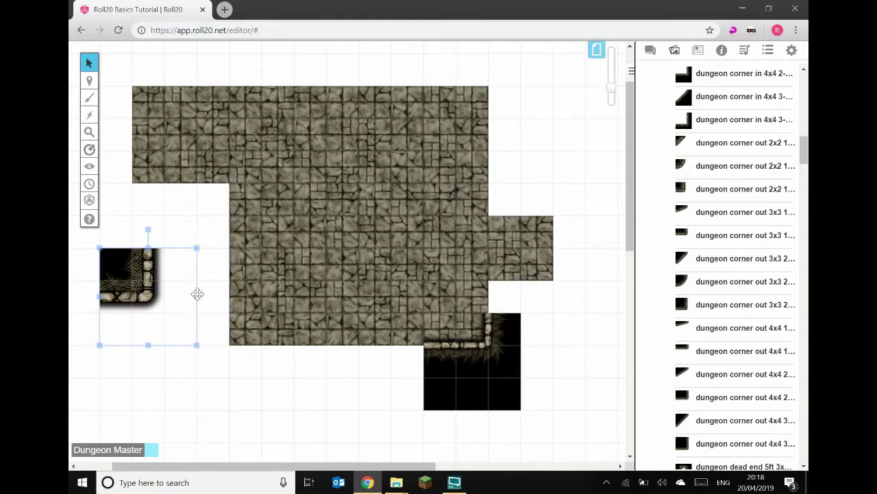
left_click_drag(197, 295, 159, 295)
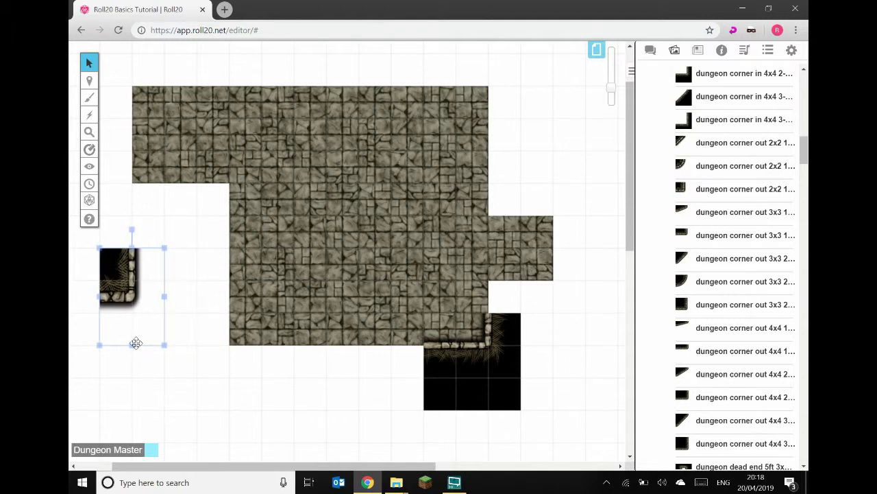
left_click_drag(132, 343, 131, 312)
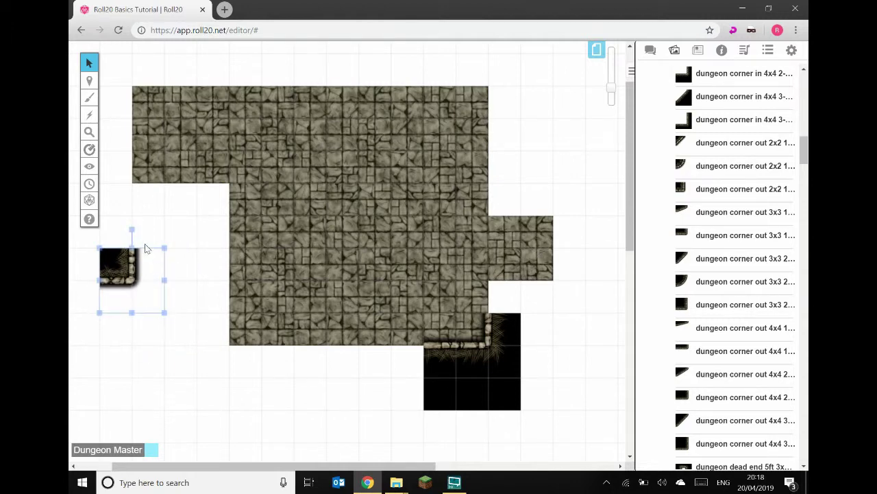
left_click_drag(131, 231, 131, 331)
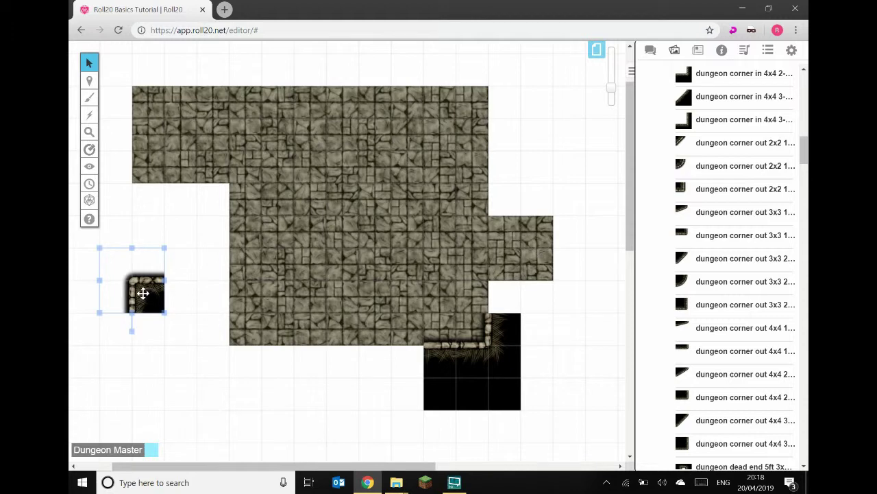
left_click_drag(143, 293, 492, 286)
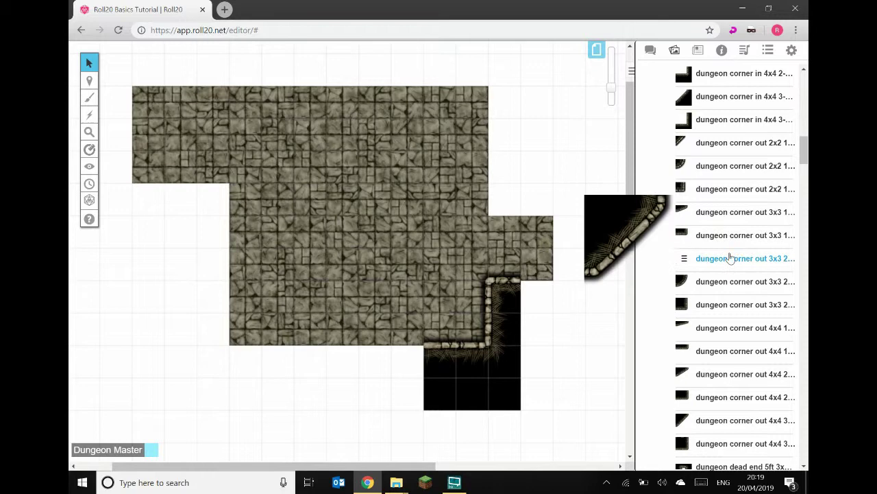
Place the square 2x2 inner corner tile at the alcove's lower outer corner, resized to 2x2 cells
scroll(732, 250, "down", 3)
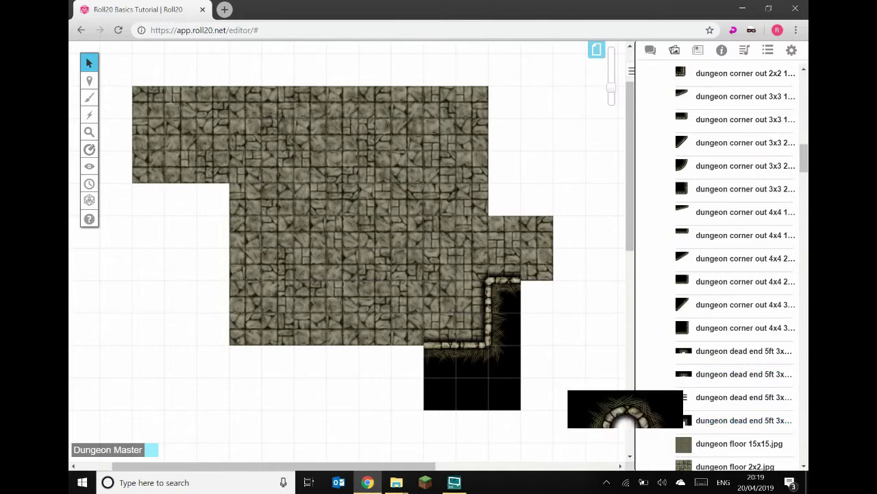
scroll(727, 348, "down", 4)
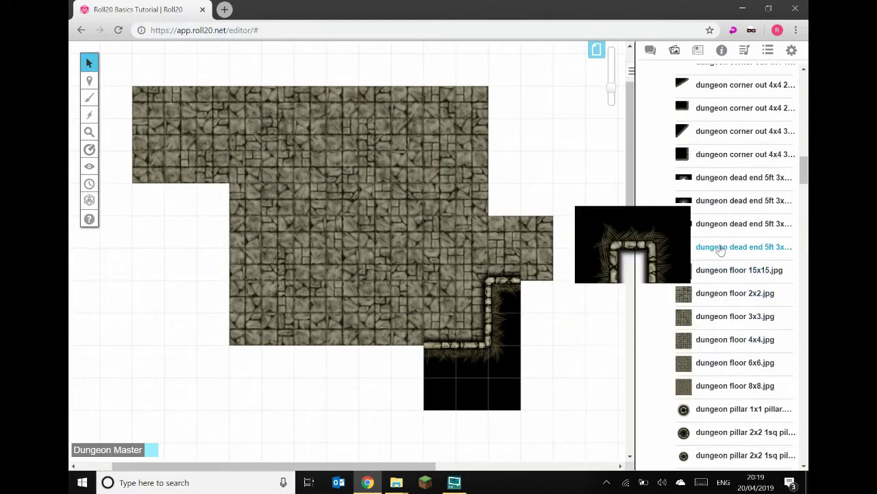
scroll(720, 258, "up", 10)
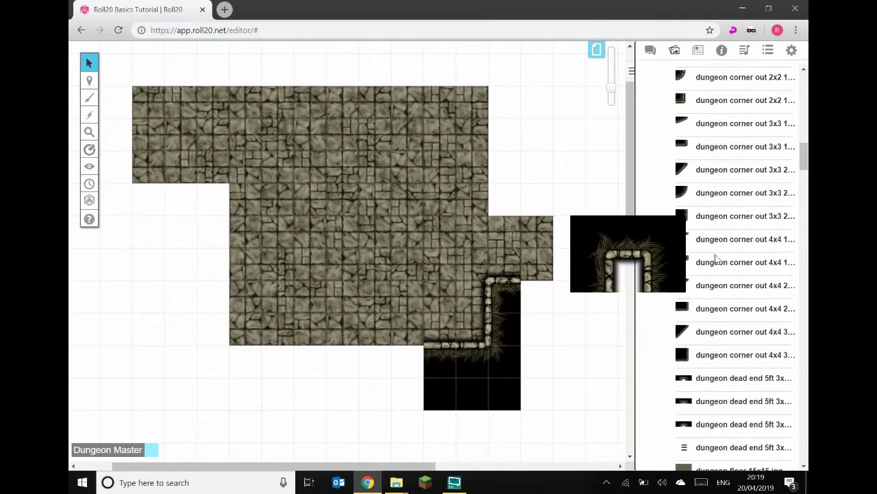
scroll(715, 257, "up", 4)
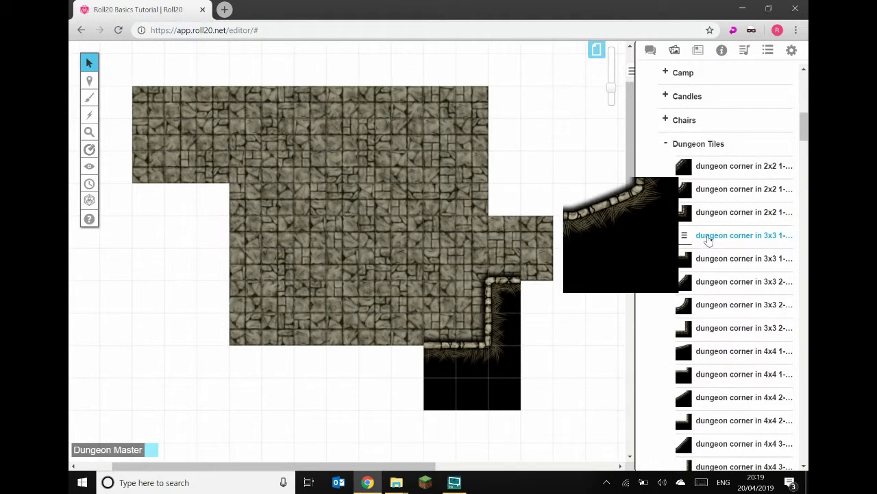
left_click_drag(705, 211, 587, 314)
left_click(582, 276)
left_click_drag(618, 345, 586, 312)
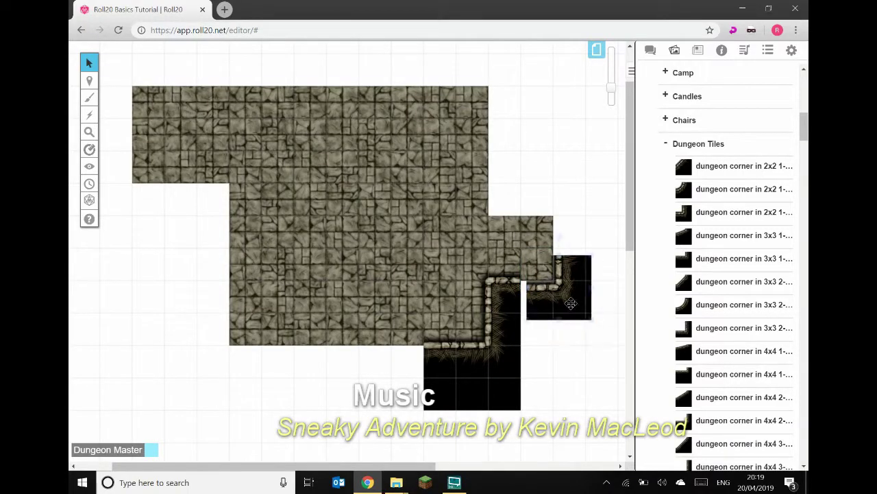
Add rotated copies of the small inner and outer corner tiles along the alcove's upper side
key("ctrl+v")
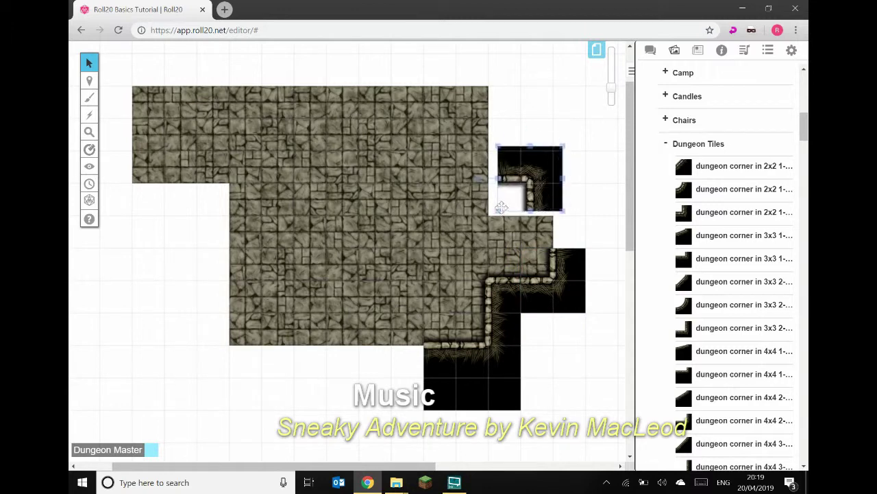
left_click_drag(542, 162, 554, 216)
left_click(509, 316)
key("ctrl+v")
mouse_move(522, 94)
left_mouse_down()
mouse_move(505, 88)
mouse_move(521, 96)
left_mouse_up()
left_click_drag(521, 127, 502, 219)
Paste several copies of the 3x3 corner wall tile and fit a rotated one to the main room's lower-left corner
key("ctrl+v")
left_click_drag(480, 395, 130, 196)
key("ctrl+v")
key("ctrl+v")
left_click_drag(495, 88, 497, 88)
left_click(226, 310)
left_click_drag(227, 310, 235, 291)
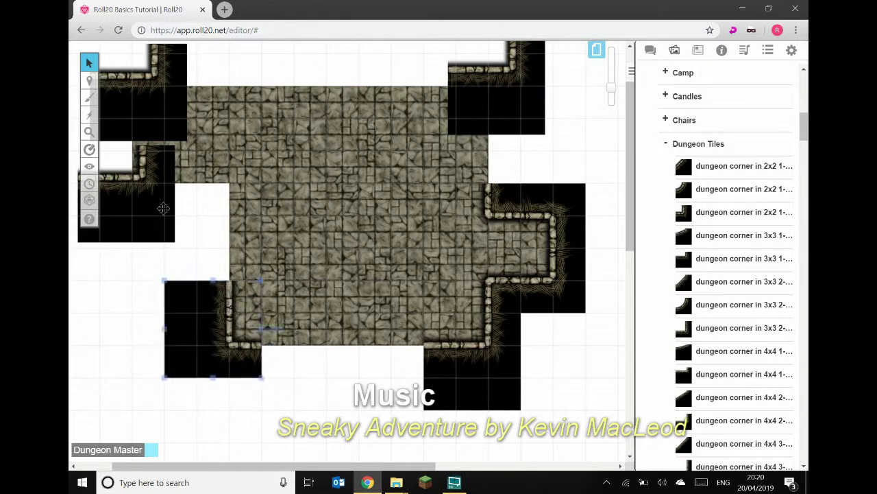
Fit the other corner copies to the left wing and the room's upper-right corner, and an outer corner where the wing meets the room
left_click_drag(163, 208, 147, 178)
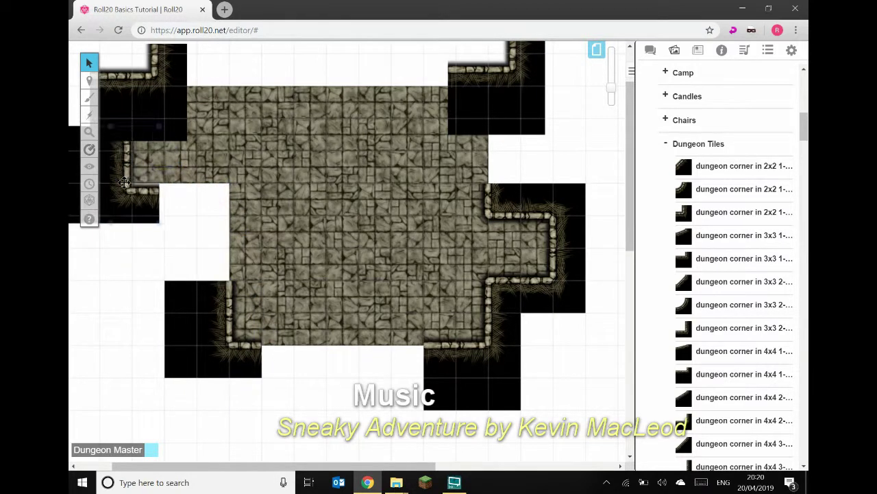
scroll(147, 158, "up", 2)
left_click_drag(146, 127, 147, 187)
left_click_drag(484, 188, 516, 217)
left_click_drag(684, 258, 228, 275)
Close the one-cell gaps in the right wall above the alcove and in the left wing's lower wall with short straight wall tiles
scroll(726, 255, "down", 5)
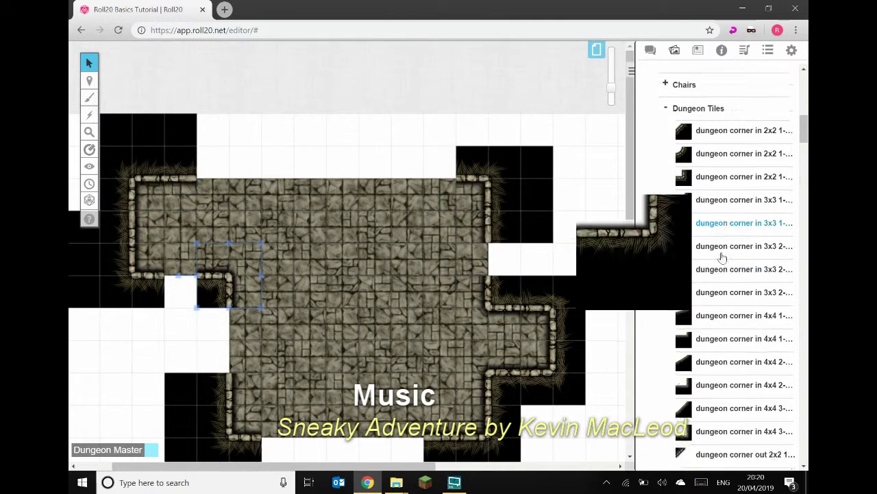
left_click_drag(686, 255, 548, 288)
scroll(727, 308, "down", 5)
left_click_drag(650, 333, 173, 374)
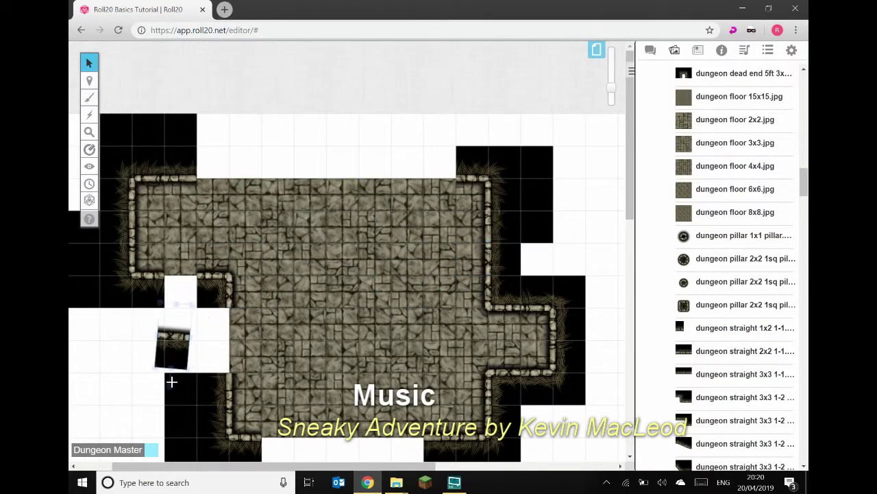
left_click_drag(181, 339, 185, 285)
Fill the remaining gaps in the room's top, bottom and left walls with straight dungeon wall tiles
left_click_drag(684, 350, 335, 127)
left_click_drag(329, 141, 231, 168)
left_click_drag(684, 304, 204, 163)
scroll(335, 367, "down", 2)
scroll(343, 432, "down", 2)
scroll(204, 241, "up", 2)
scroll(690, 312, "down", 2)
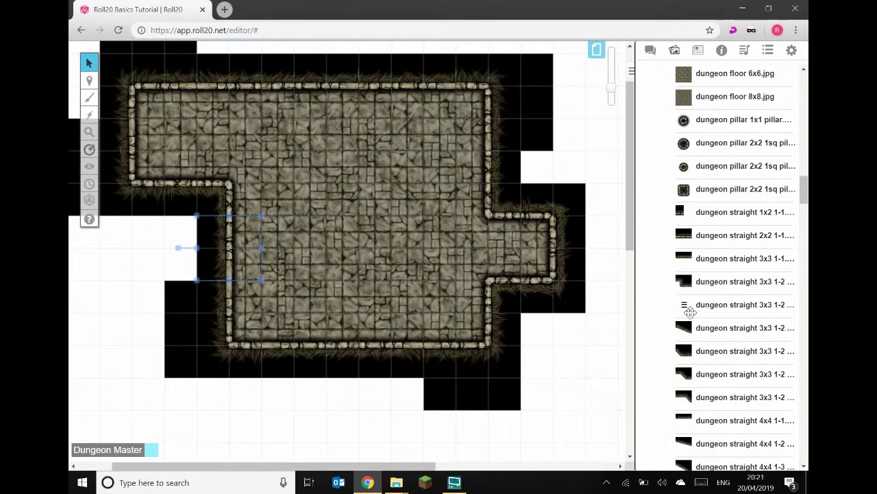
Try out a 4x4 dungeon wall corner tile in the middle of the room and delete it
scroll(690, 312, "down", 5)
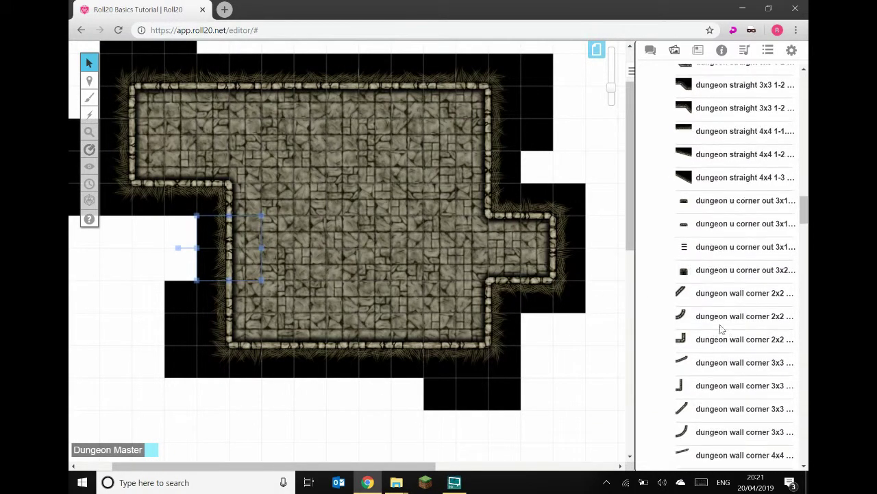
scroll(690, 322, "down", 1)
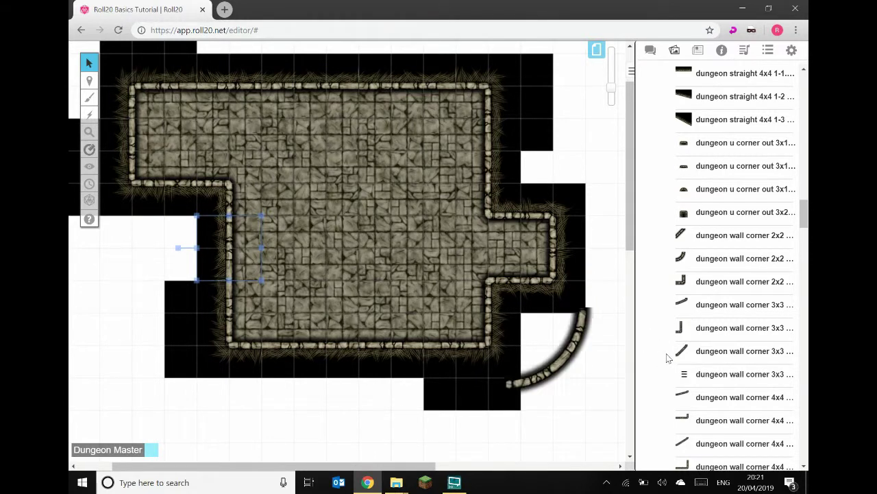
scroll(710, 363, "down", 1)
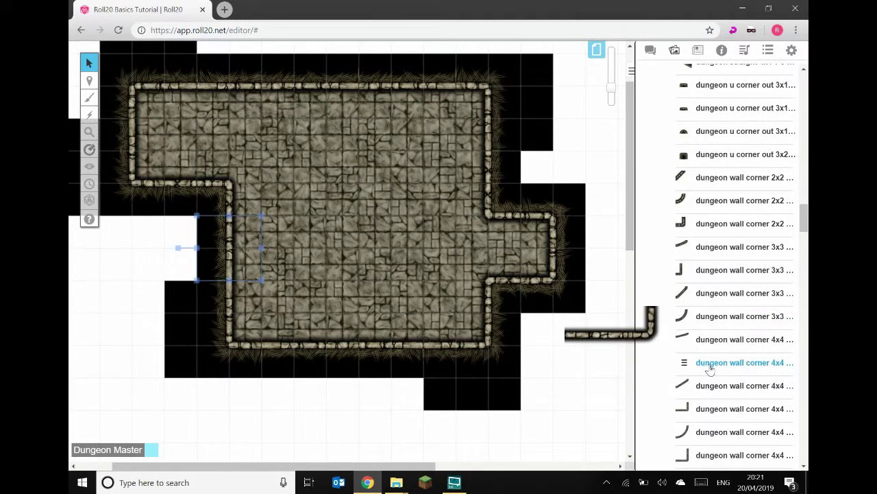
left_click_drag(710, 369, 365, 264)
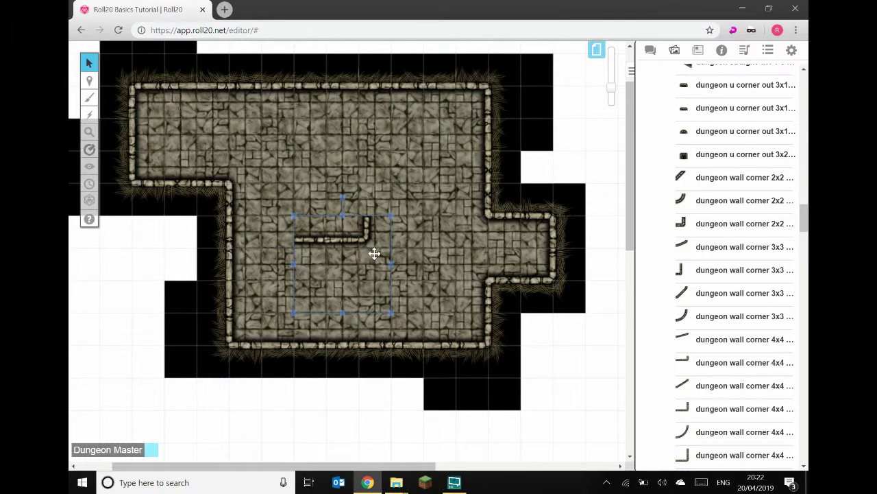
key("Delete")
Place the single 10ft wooden door tile on the room floor and widen the sidebar for the longer tile names
scroll(720, 313, "down", 5)
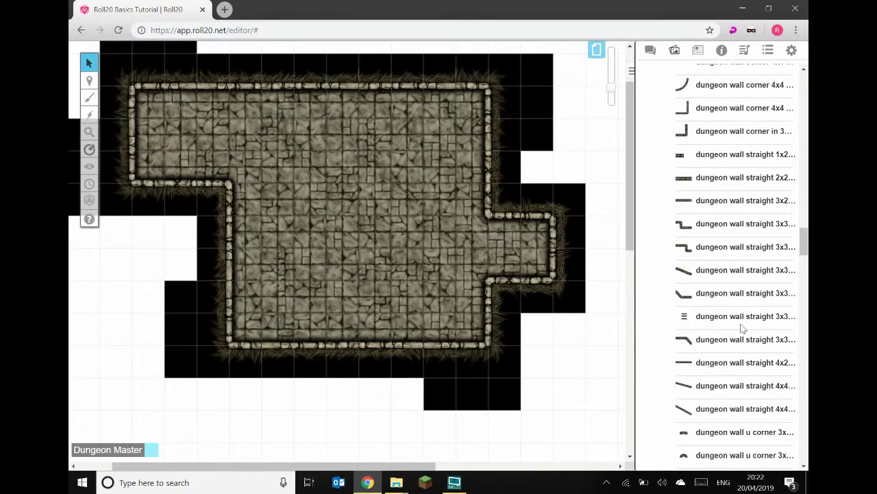
scroll(734, 329, "down", 5)
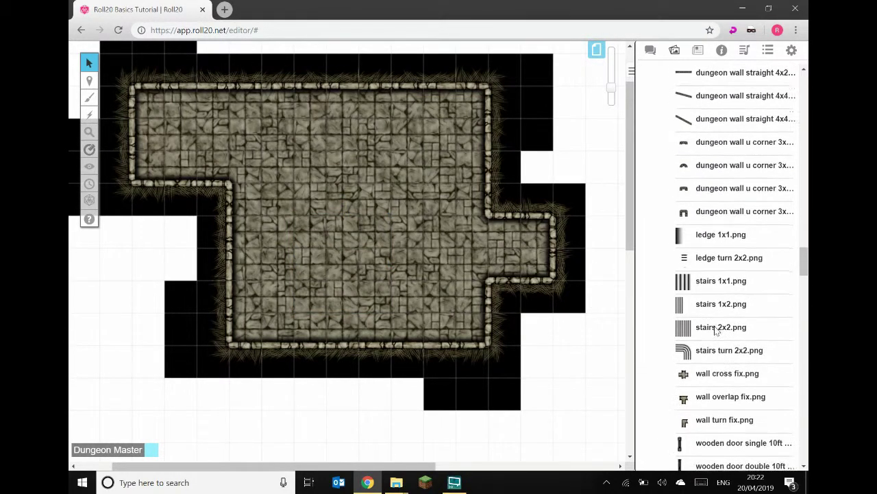
scroll(717, 329, "down", 3)
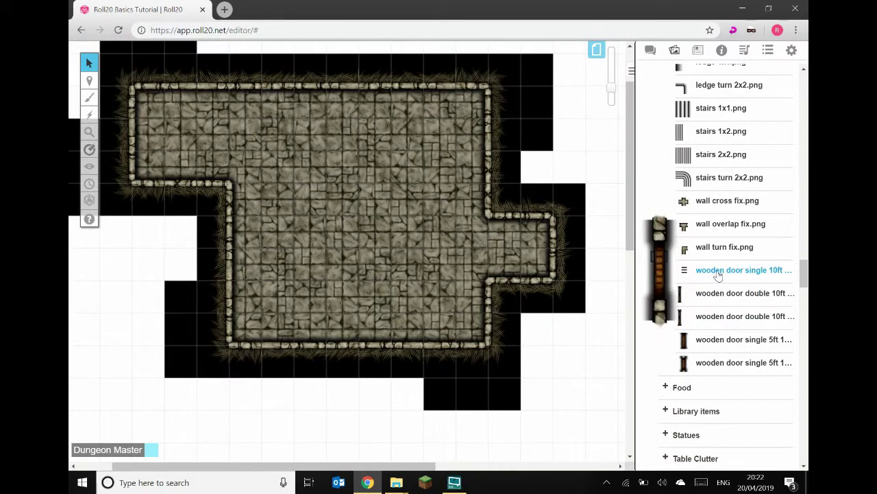
left_click_drag(718, 273, 441, 270)
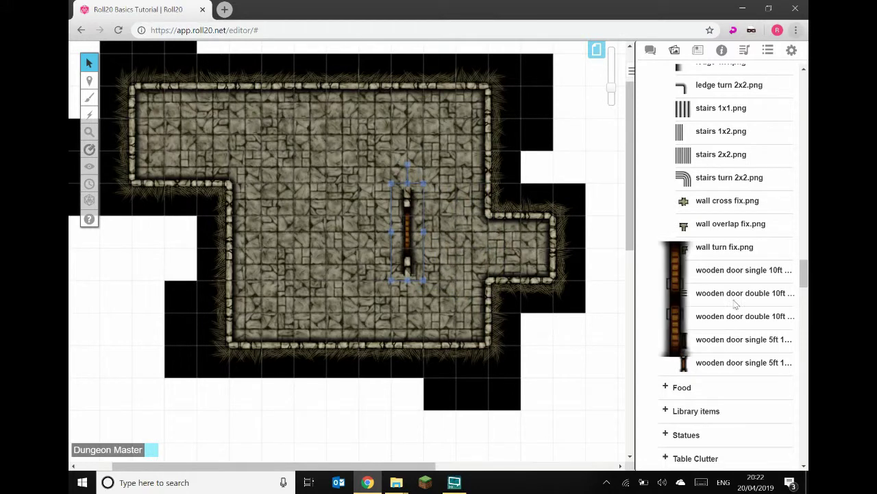
mouse_move(739, 274)
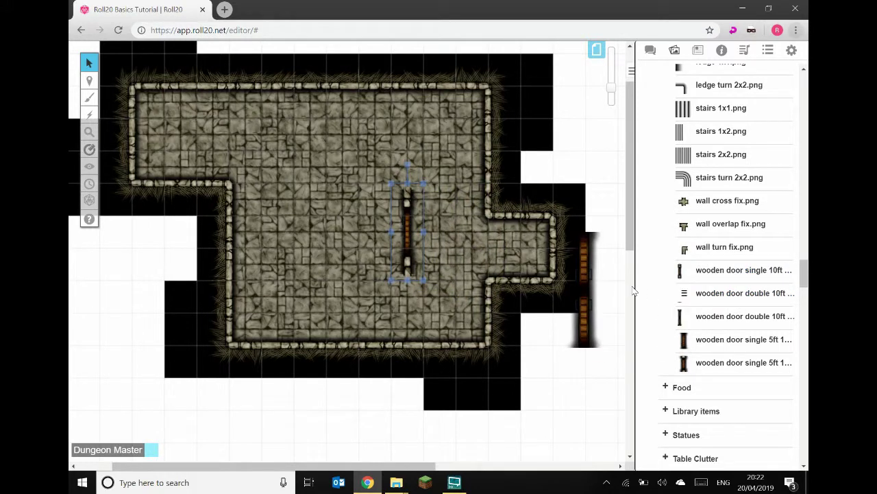
mouse_move(635, 295)
left_mouse_down()
mouse_move(540, 290)
mouse_move(637, 299)
left_mouse_up()
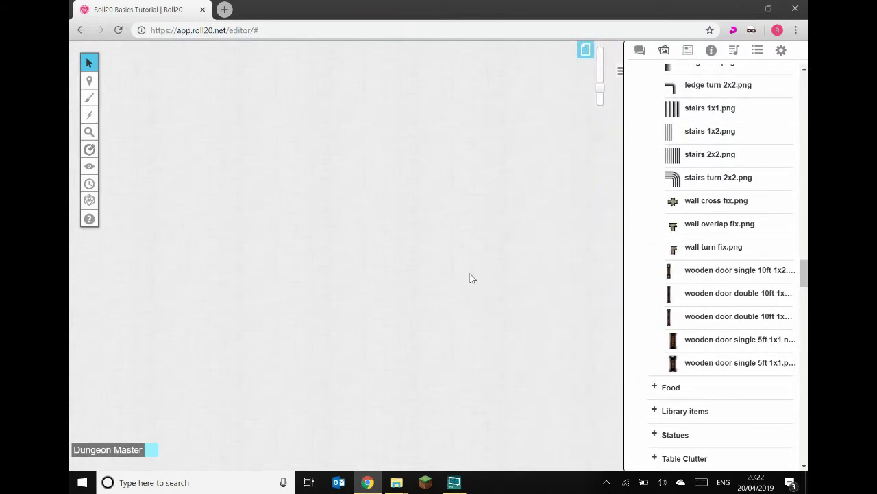
Shorten the wooden door to two cells and fit it across the entrance of the right-hand alcove
right_click(402, 233)
left_click(390, 234)
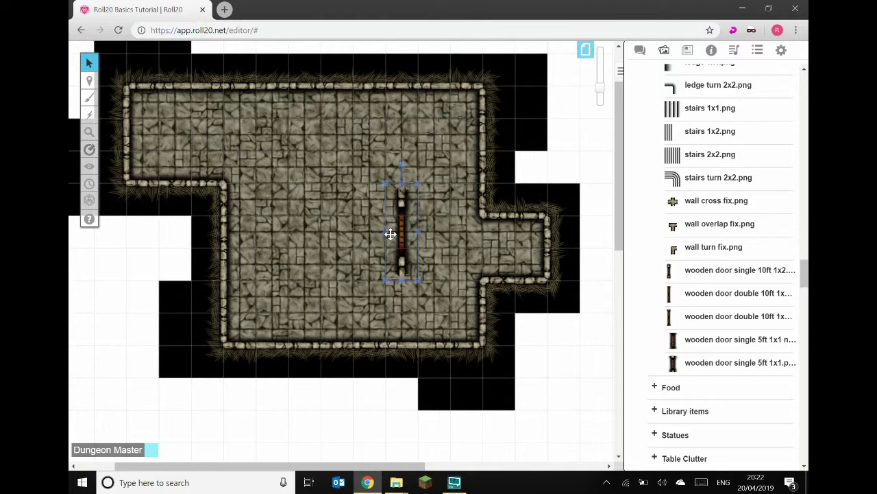
left_click_drag(403, 185, 399, 211)
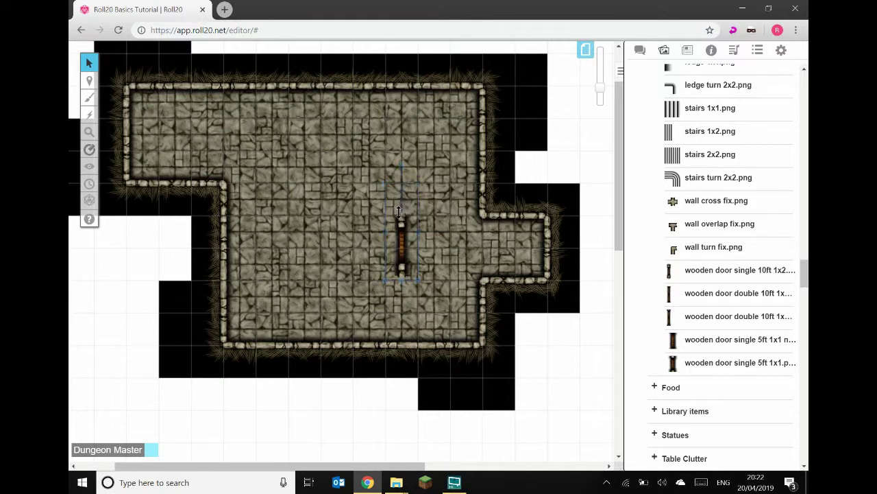
left_click_drag(418, 276, 498, 263)
left_click(434, 270)
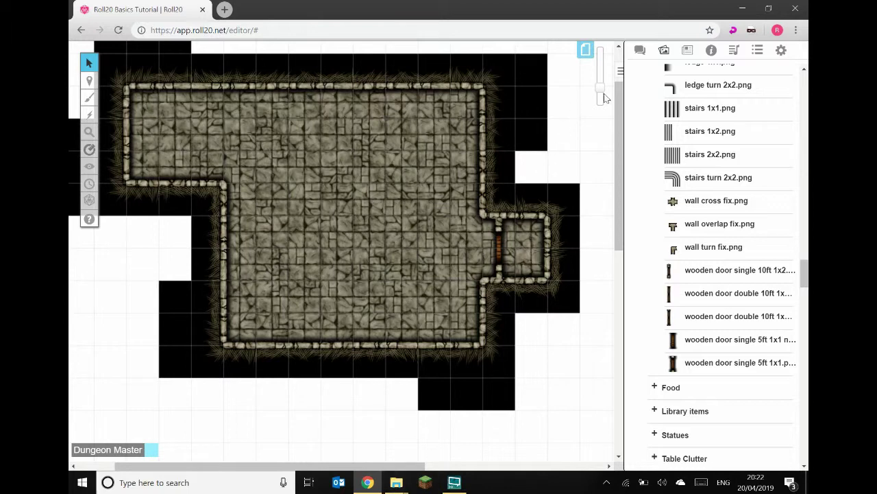
Look over the whole map and the list of pages in the game
left_click_drag(603, 88, 595, 106)
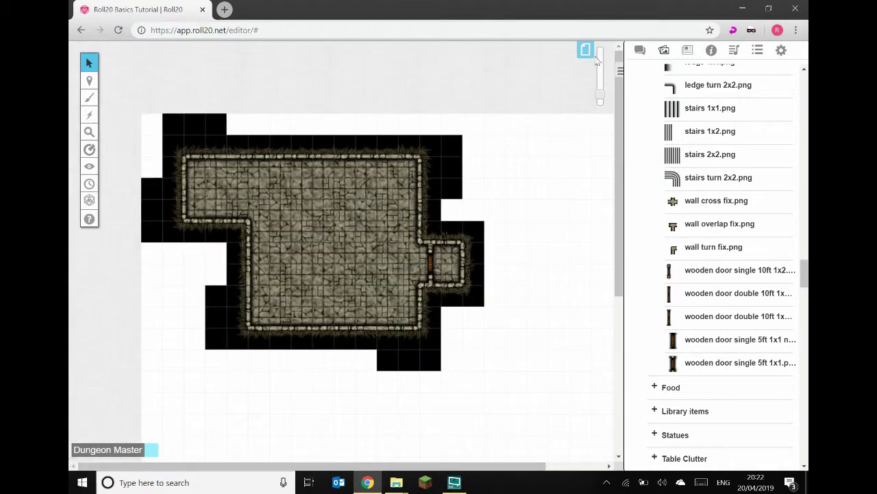
left_click(591, 51)
left_click(586, 140)
left_click(585, 50)
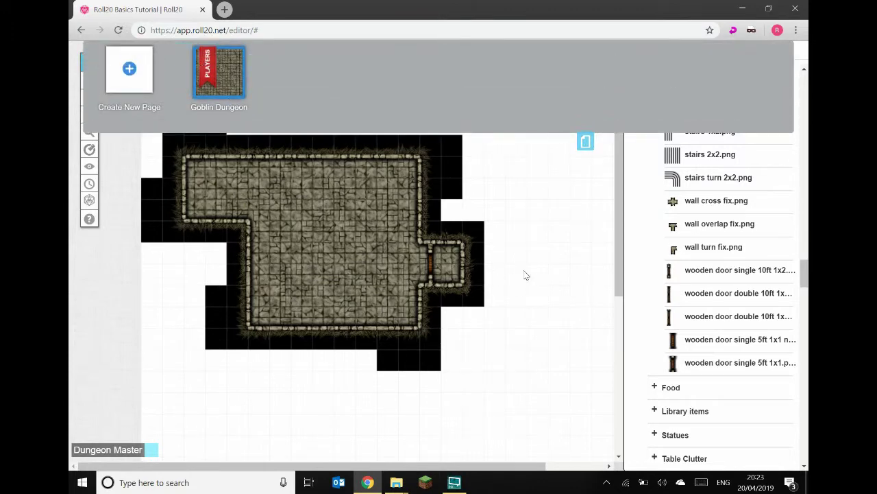
left_click(585, 141)
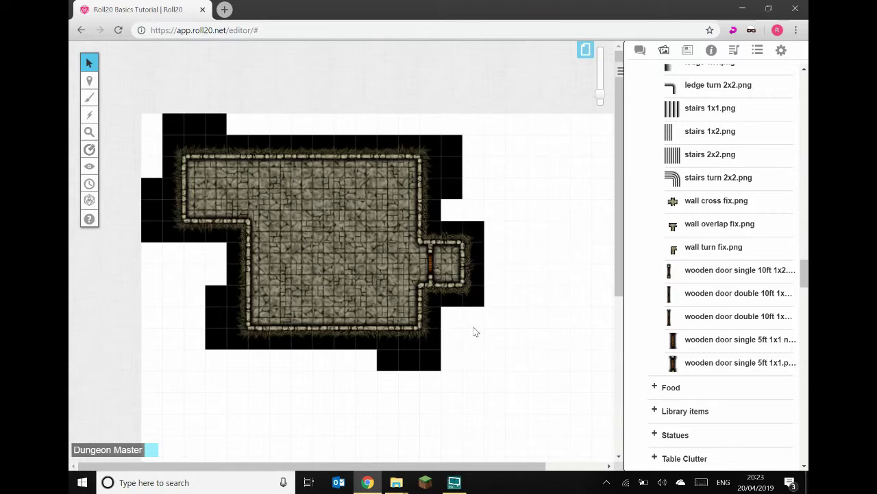
Set the Goblin Dungeon page size to 15 cells wide and 15 cells high
left_click(585, 49)
mouse_move(179, 62)
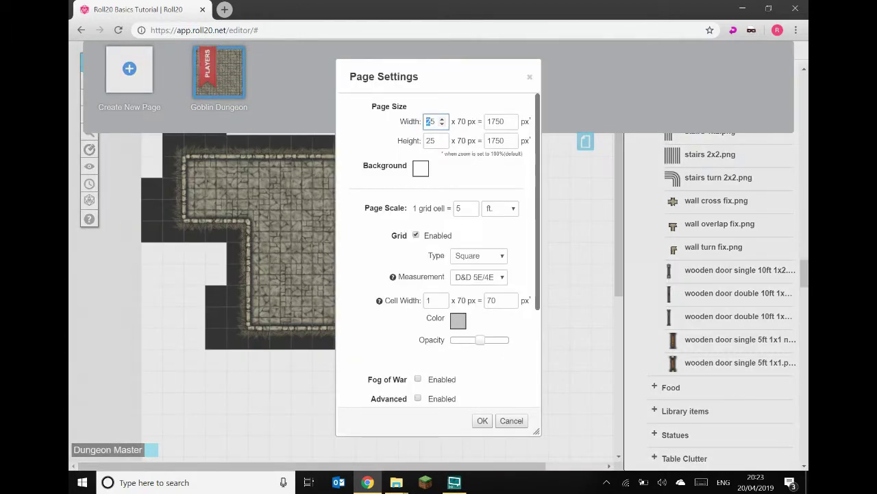
key("Tab")
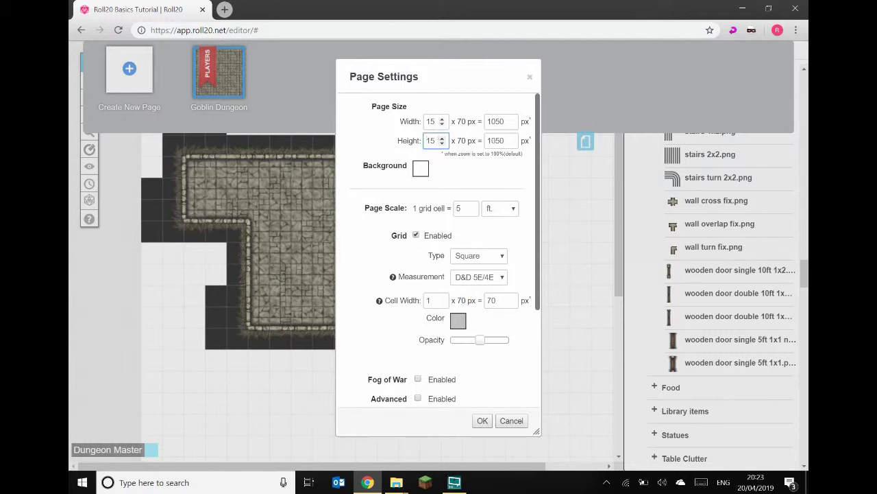
Set both the page background colour and the grid colour to black
left_click(414, 177)
left_click(412, 177)
left_click(371, 183)
left_click(456, 326)
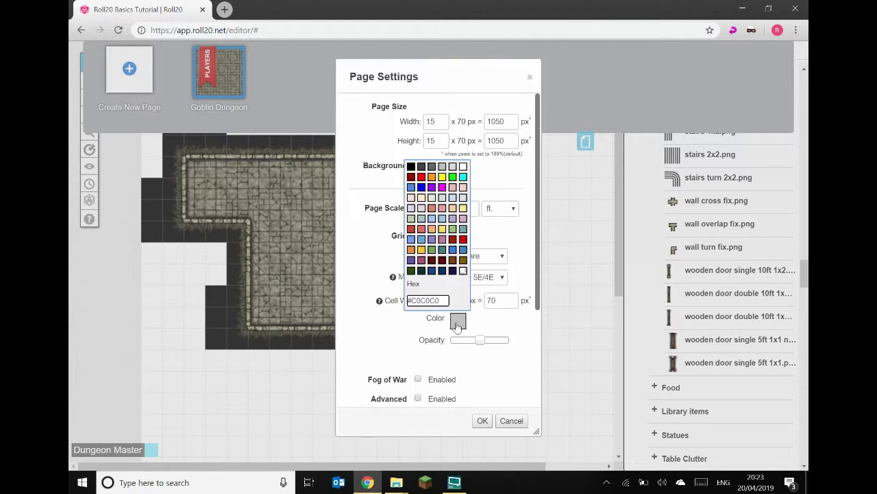
left_click(411, 167)
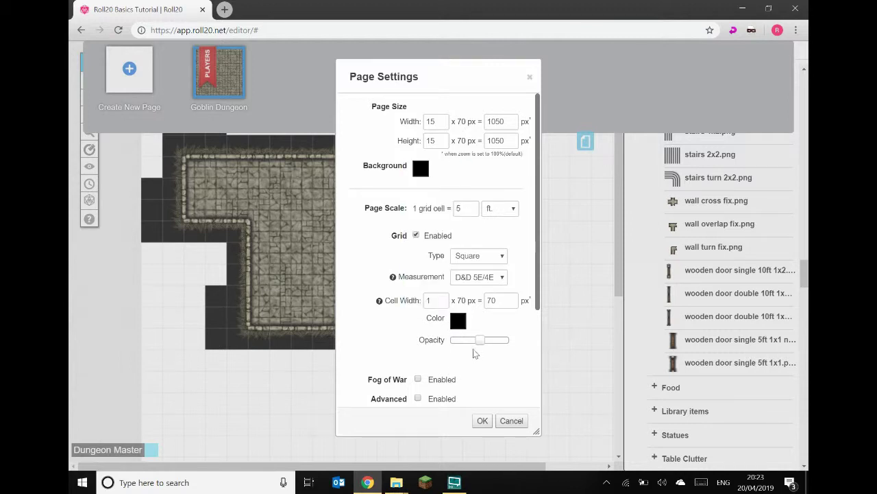
Raise the grid opacity to about three quarters, apply the page settings and hide the list of pages
left_click_drag(481, 343, 498, 339)
scroll(484, 379, "down", 3)
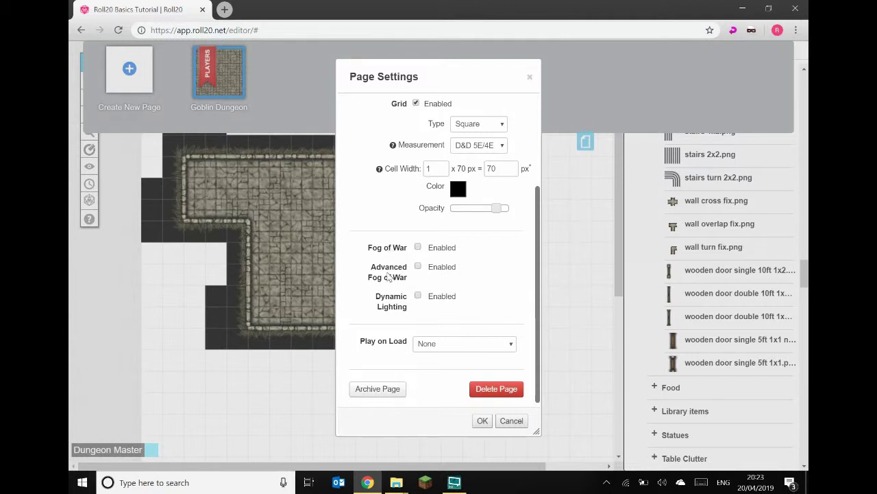
left_click(483, 421)
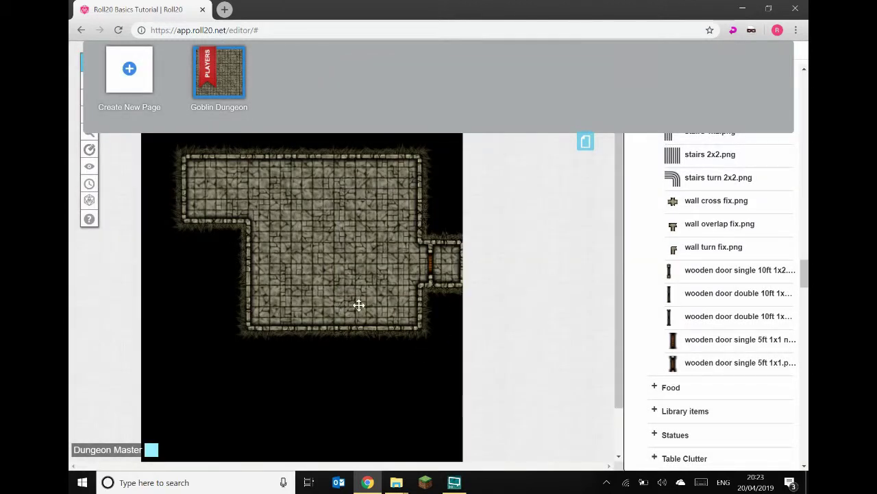
left_click(585, 141)
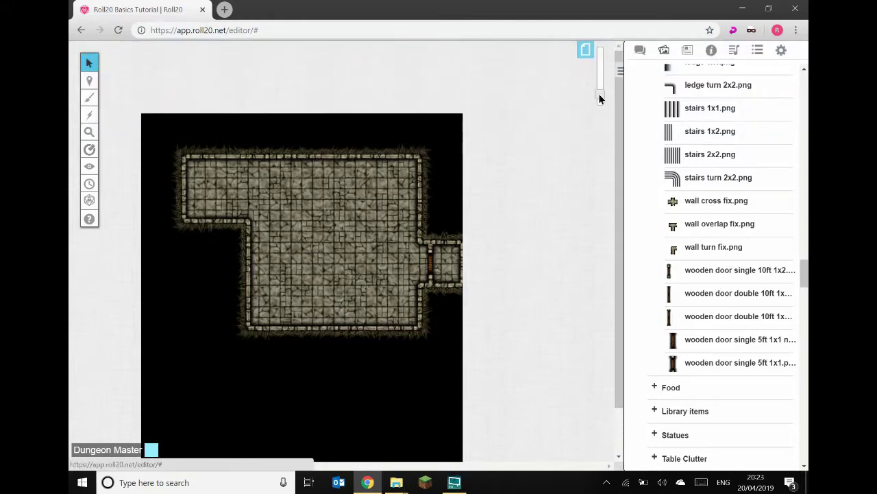
Examine the dungeon room, its walls and the door alcove up close against the new background and grid
left_click_drag(598, 94, 600, 78)
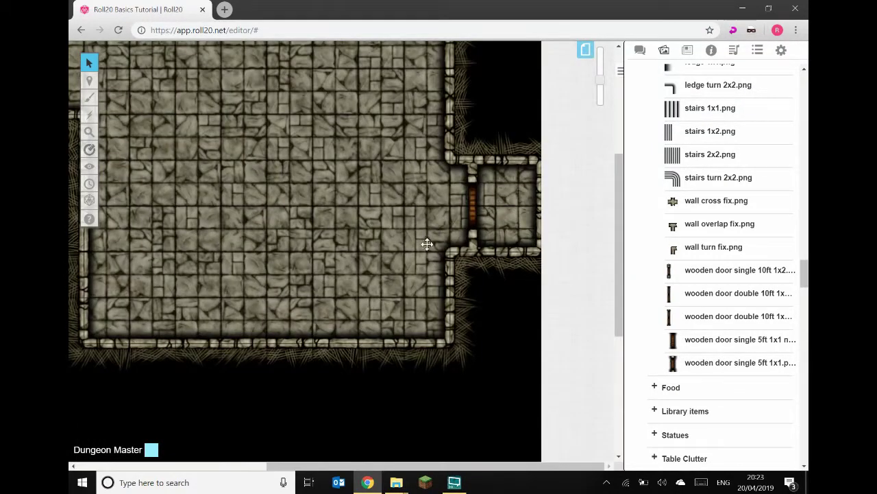
scroll(412, 285, "up", 2)
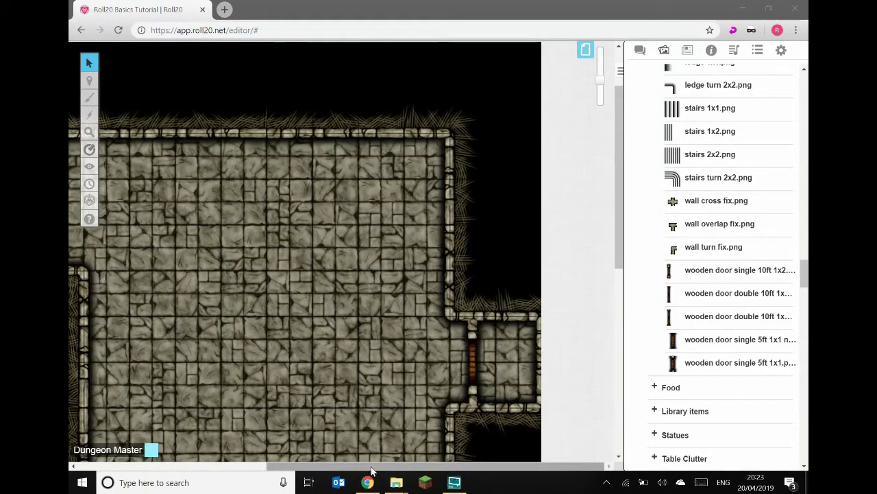
scroll(365, 468, "left", 2)
scroll(363, 469, "left", 1)
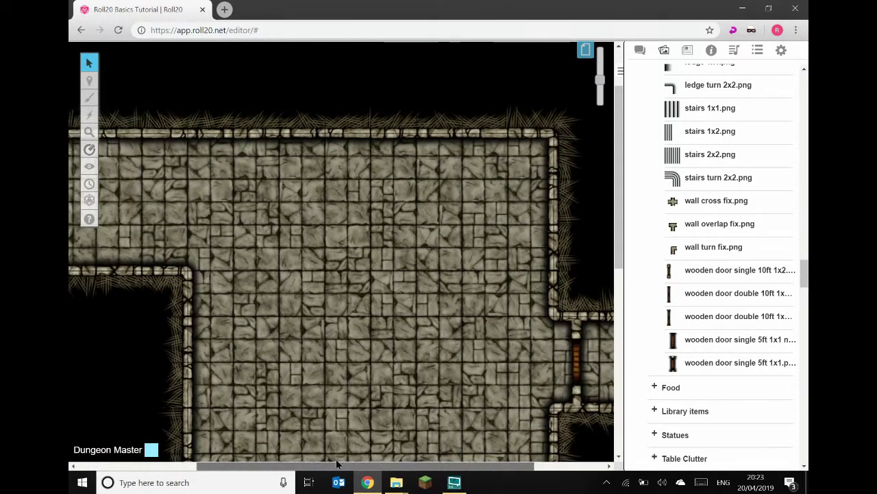
scroll(421, 329, "down", 1)
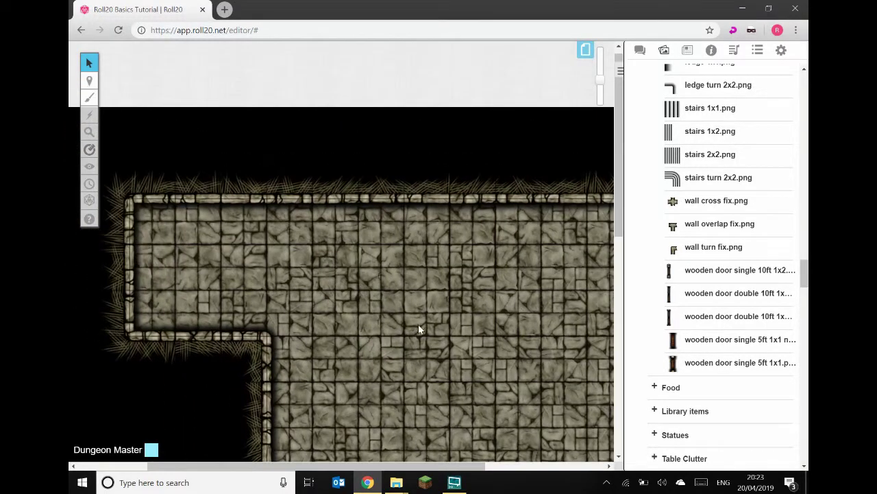
scroll(372, 304, "right", 2)
scroll(331, 266, "down", 1)
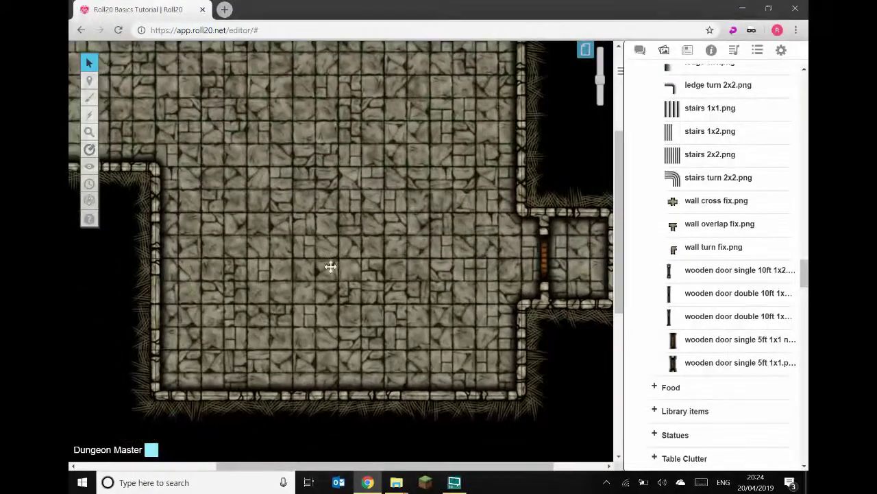
scroll(325, 247, "left", 1)
scroll(319, 231, "up", 1)
scroll(319, 231, "right", 1)
scroll(313, 198, "left", 1)
scroll(333, 232, "up", 1)
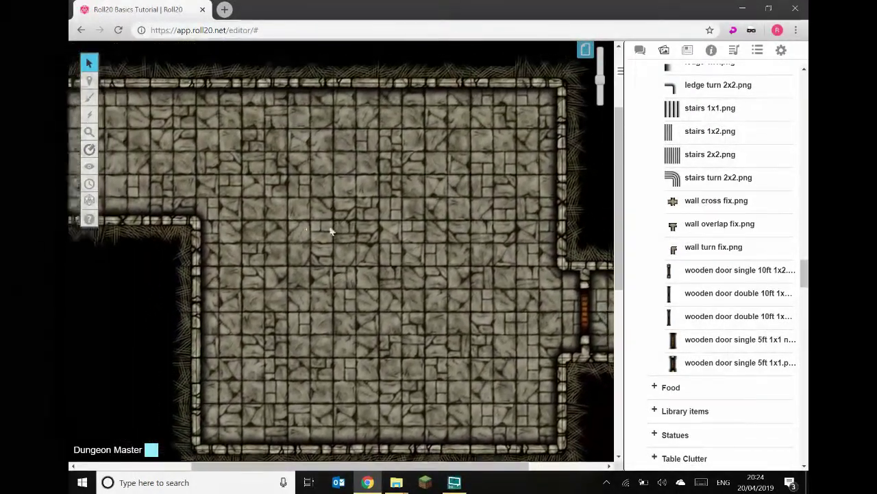
scroll(389, 240, "right", 2)
scroll(391, 242, "down", 1)
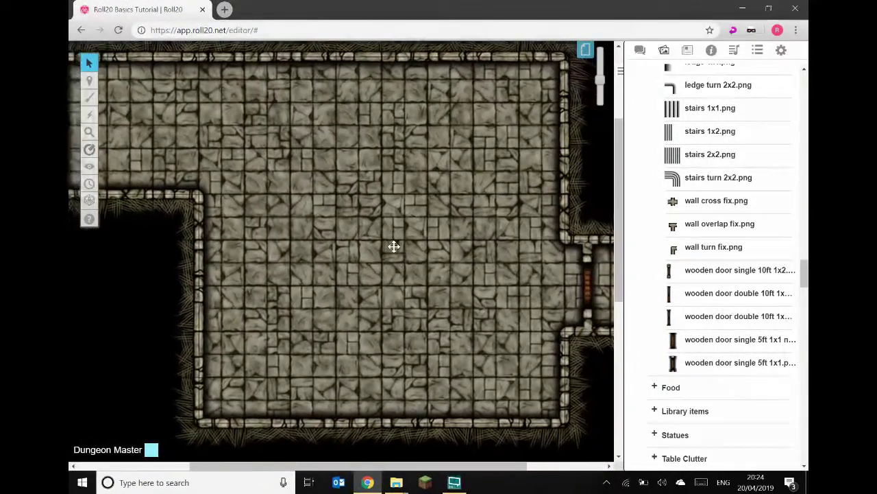